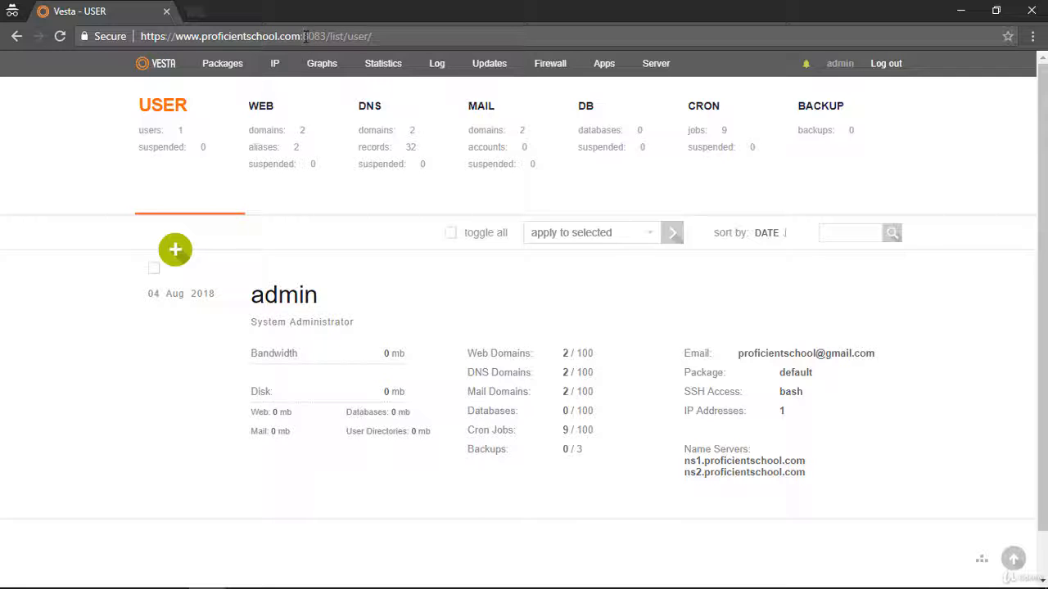
# Open vestacp.com in a new browser tab and go to its documentation page.
pyautogui.click(192, 12)
pyautogui.write('ve')
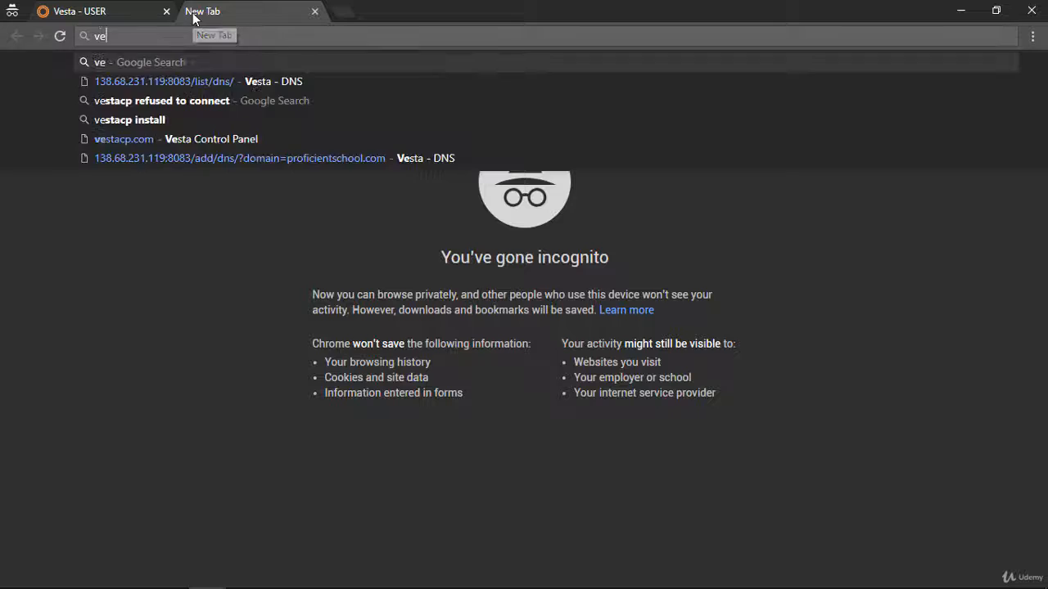
pyautogui.write('stac')
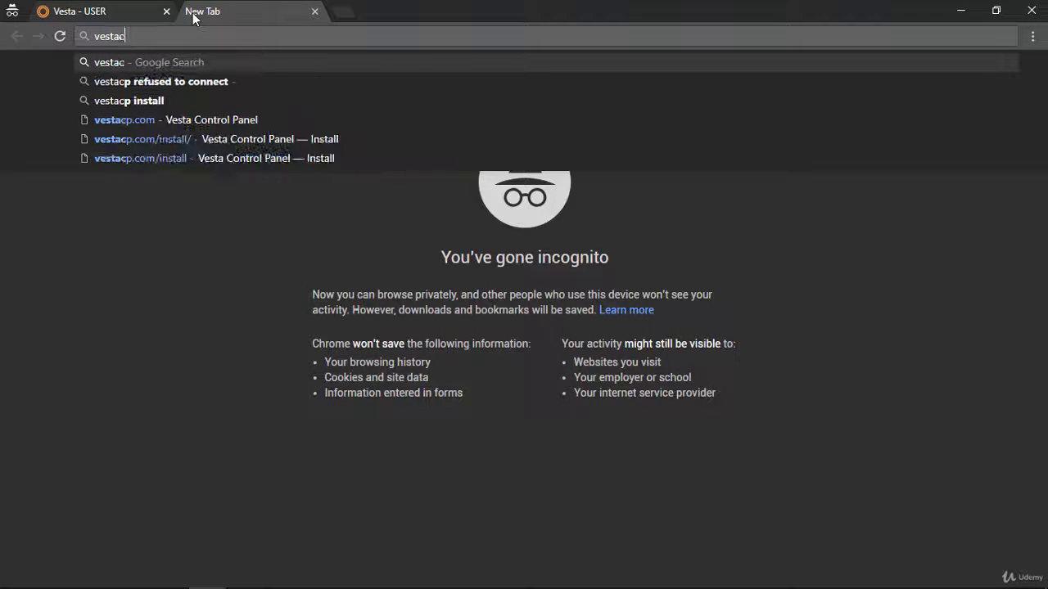
pyautogui.write('p.com')
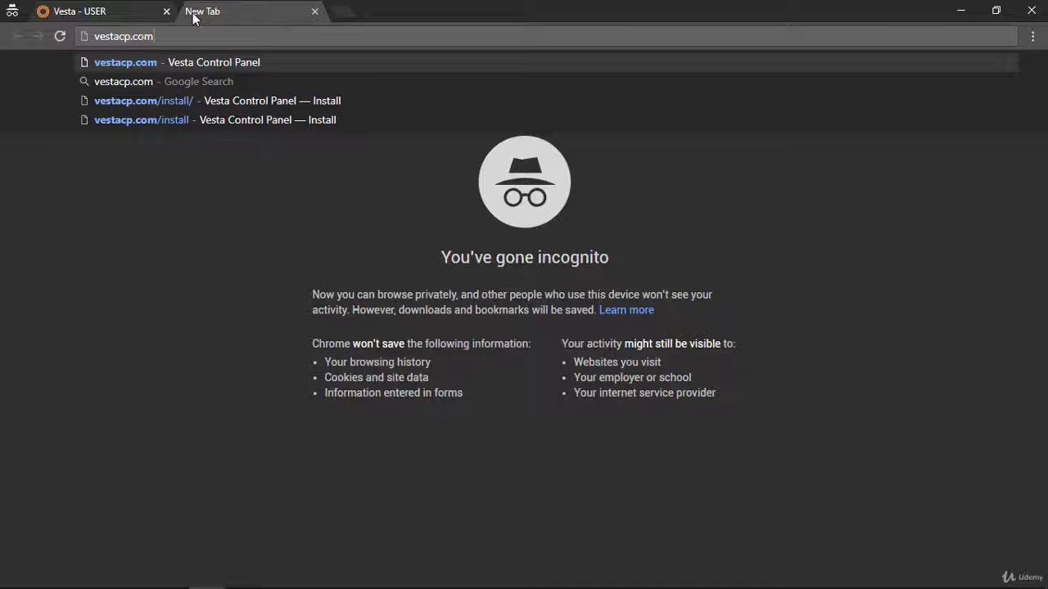
pyautogui.press('Return')
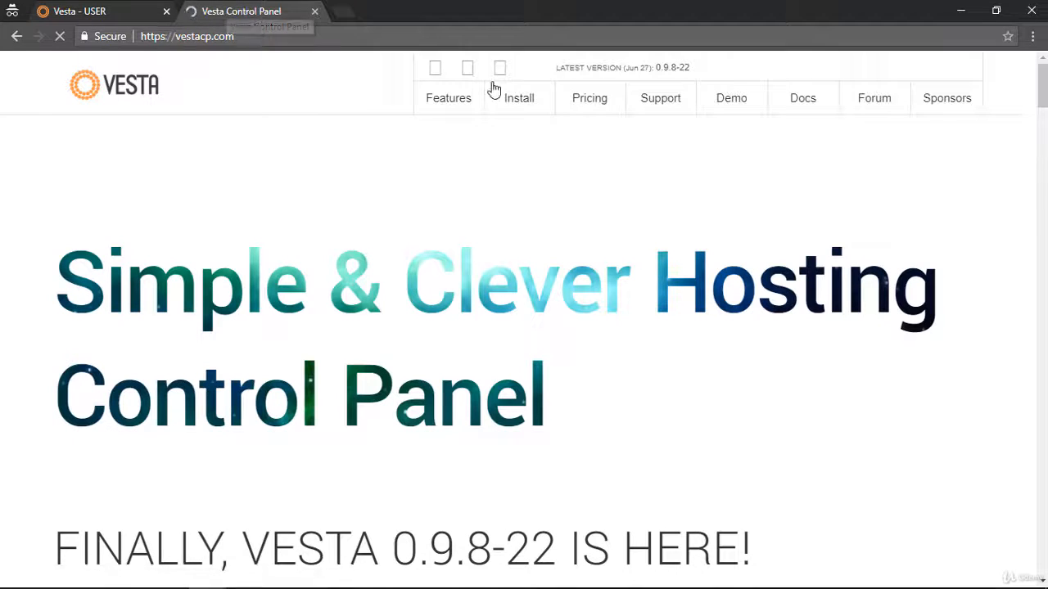
pyautogui.click(804, 100)
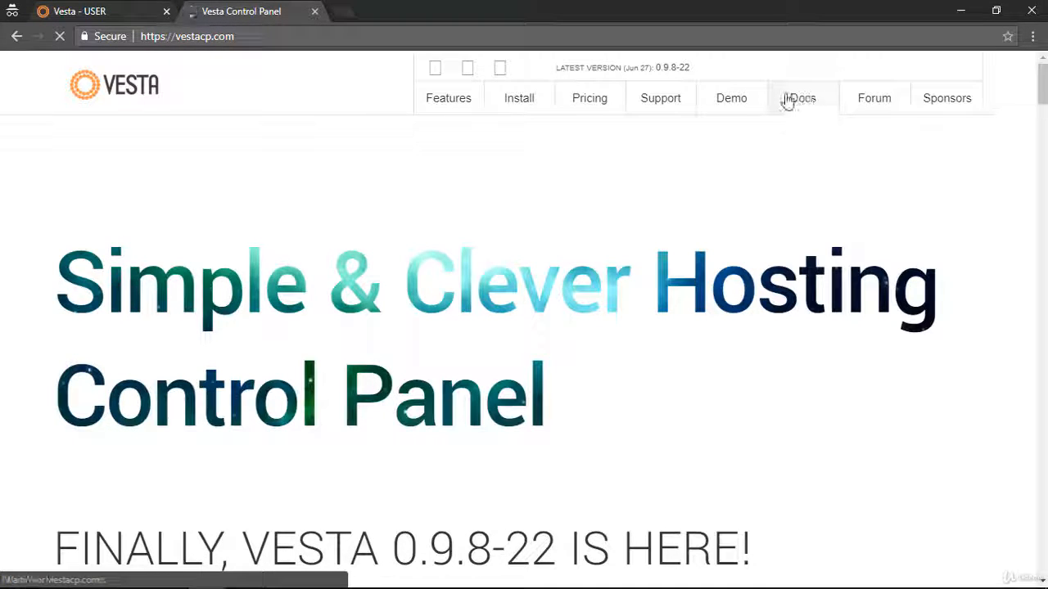
# Find the RHEL and CentOS config locations table and copy the Nginx path /etc/nginx/nginx.conf.
pyautogui.scroll(-4, 575, 239)
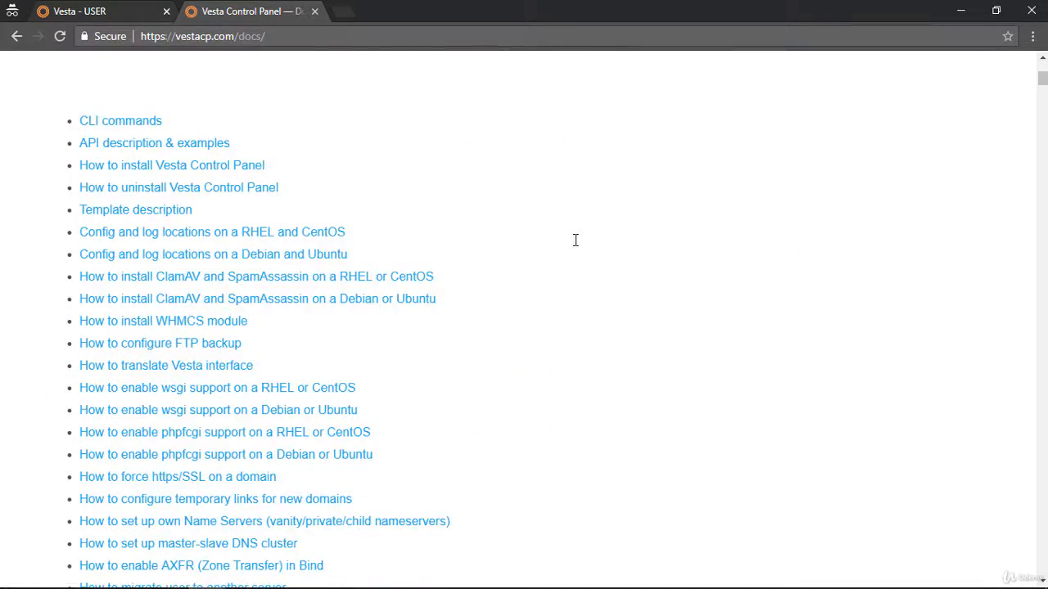
pyautogui.scroll(-15, 386, 226)
pyautogui.scroll(-15, 365, 237)
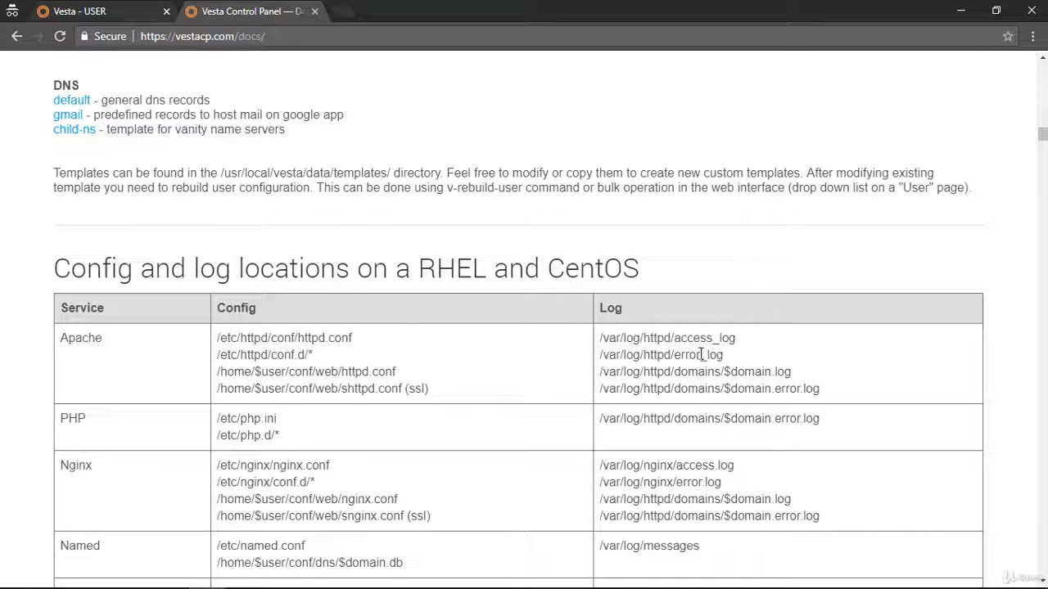
pyautogui.scroll(-4, 559, 391)
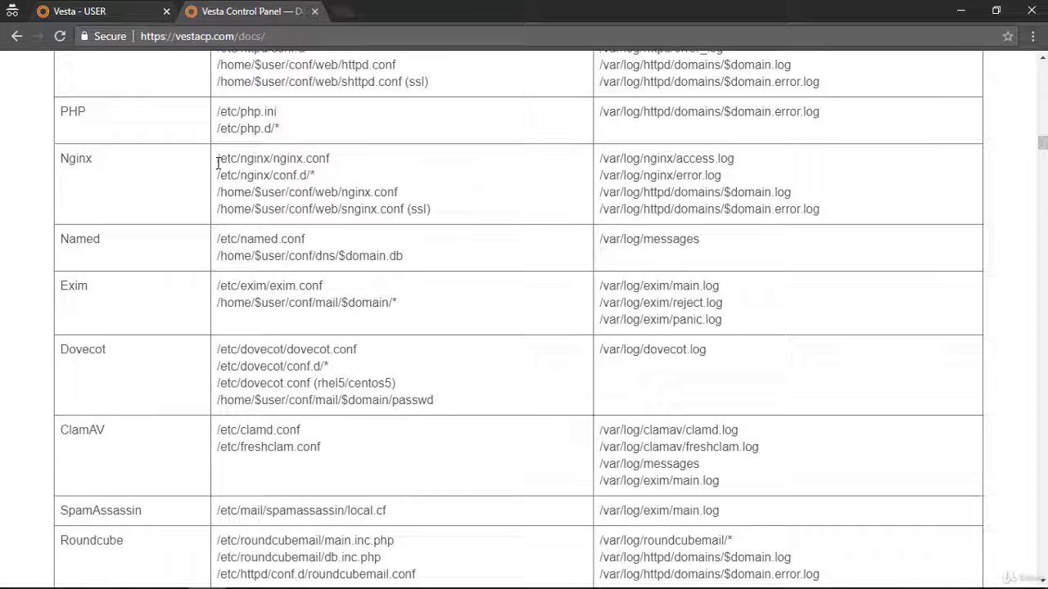
pyautogui.moveTo(218, 162)
pyautogui.mouseDown()
pyautogui.moveTo(344, 161)
pyautogui.moveTo(291, 153)
pyautogui.moveTo(213, 165)
pyautogui.mouseUp()
pyautogui.hotkey('ctrl', 'c')
pyautogui.click(351, 161)
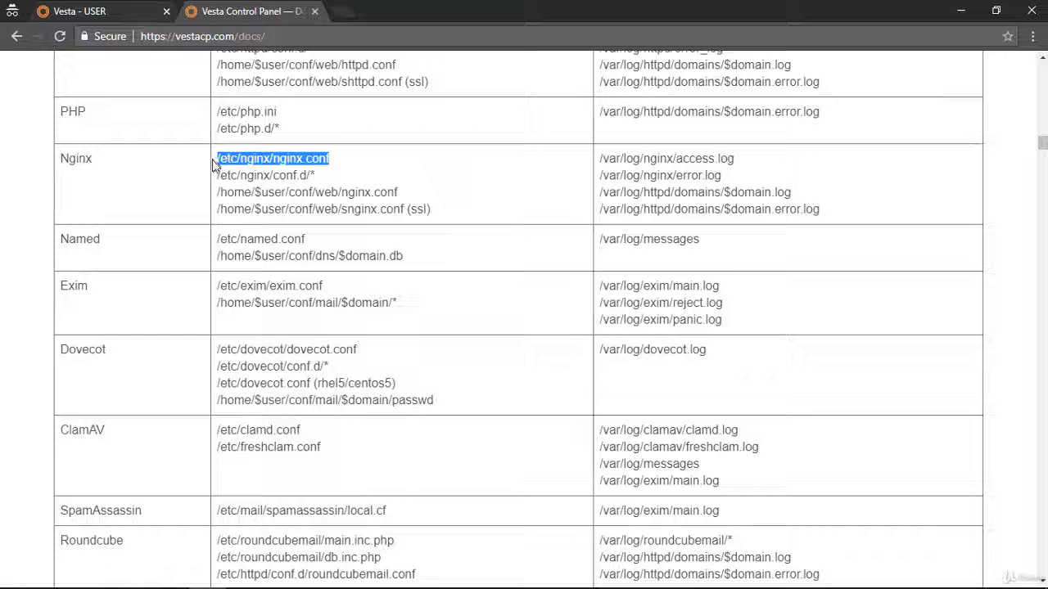
pyautogui.rightClick(239, 162)
pyautogui.click(262, 167)
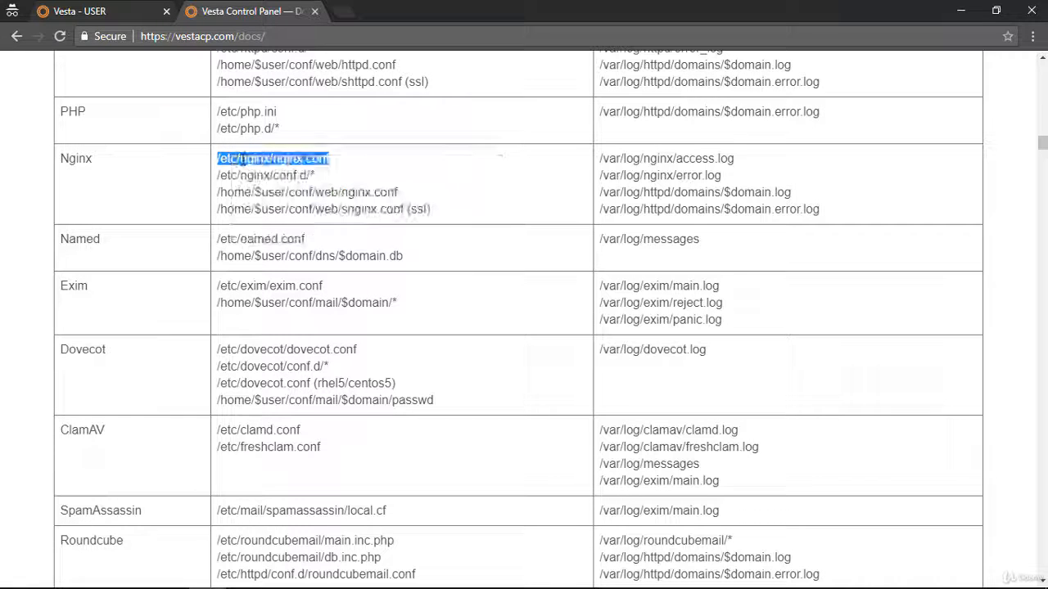
pyautogui.click(287, 149)
# Switch to the Bitvise terminal and open /etc/nginx/nginx.conf in nano.
pyautogui.hotkey('alt', 'Tab')
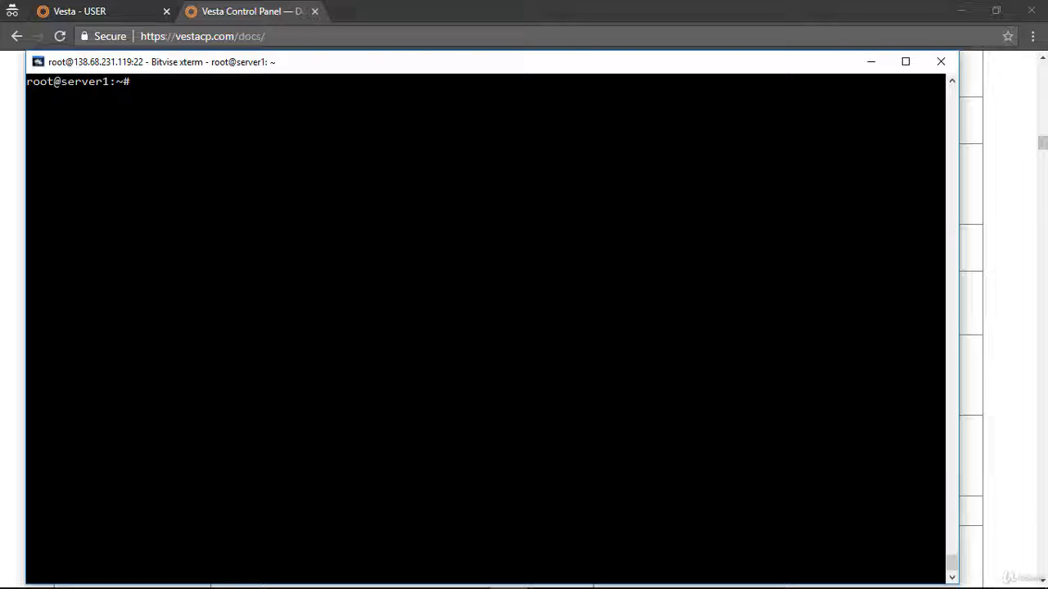
pyautogui.write('cd')
pyautogui.press('BackSpace')
pyautogui.press('BackSpace')
pyautogui.press('BackSpace')
pyautogui.write('nano')
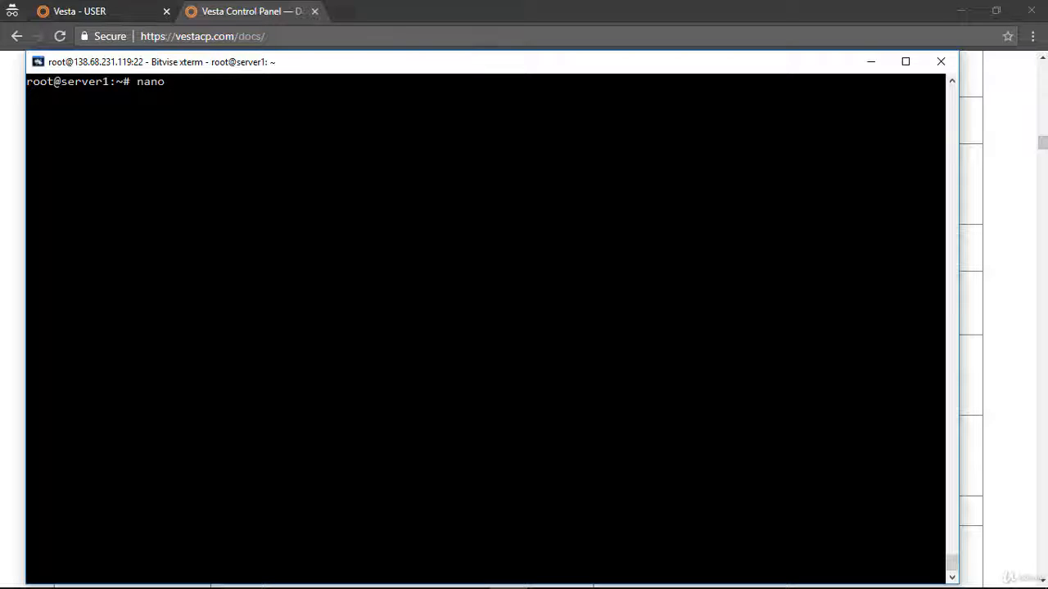
pyautogui.press('shift+Insert')
pyautogui.press('Return')
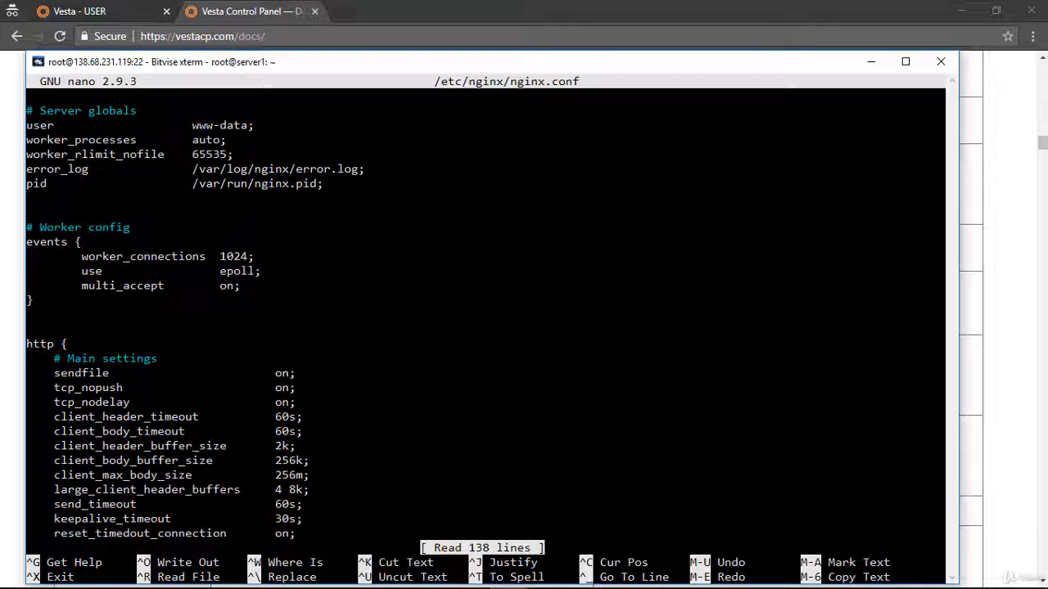
pyautogui.moveTo(413, 64); pyautogui.dragTo(496, 38)
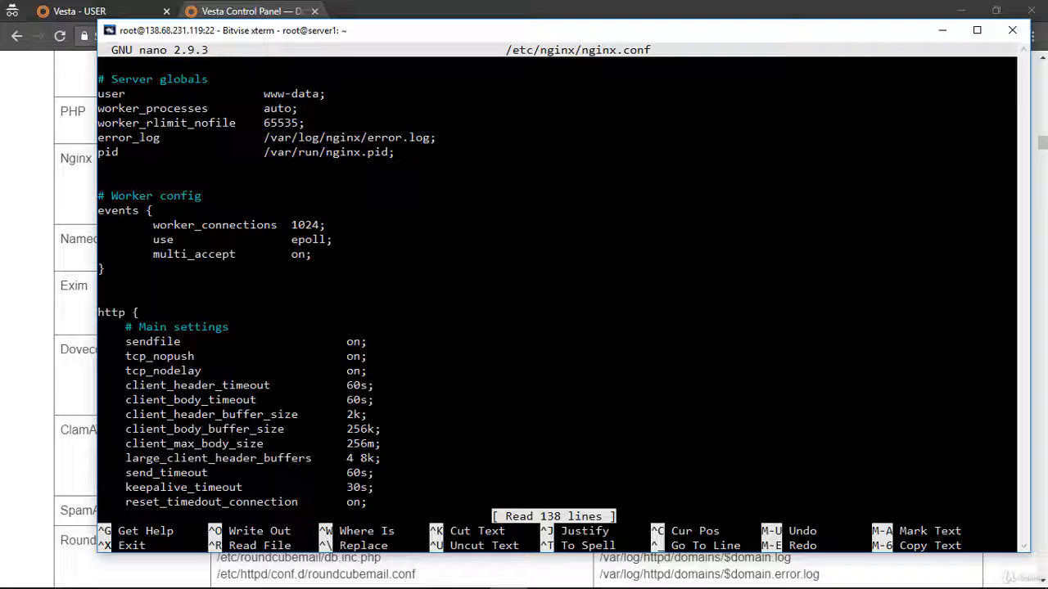
# Examine the nginx.conf sections from the server globals down to the wildcard include at the file's end.
pyautogui.press('Down')
pyautogui.press('Down')
pyautogui.press('Down')
pyautogui.press('Down')
pyautogui.press('Down')
pyautogui.press('Down')
pyautogui.press('Down')
pyautogui.press('Down')
pyautogui.press('Down')
pyautogui.press('Down')
pyautogui.press('Down')
pyautogui.press('Down')
pyautogui.press('Down')
pyautogui.press('Down')
pyautogui.press('Down')
pyautogui.press('Down')
pyautogui.press('Down')
pyautogui.press('Down')
pyautogui.press('Down')
pyautogui.press('Down')
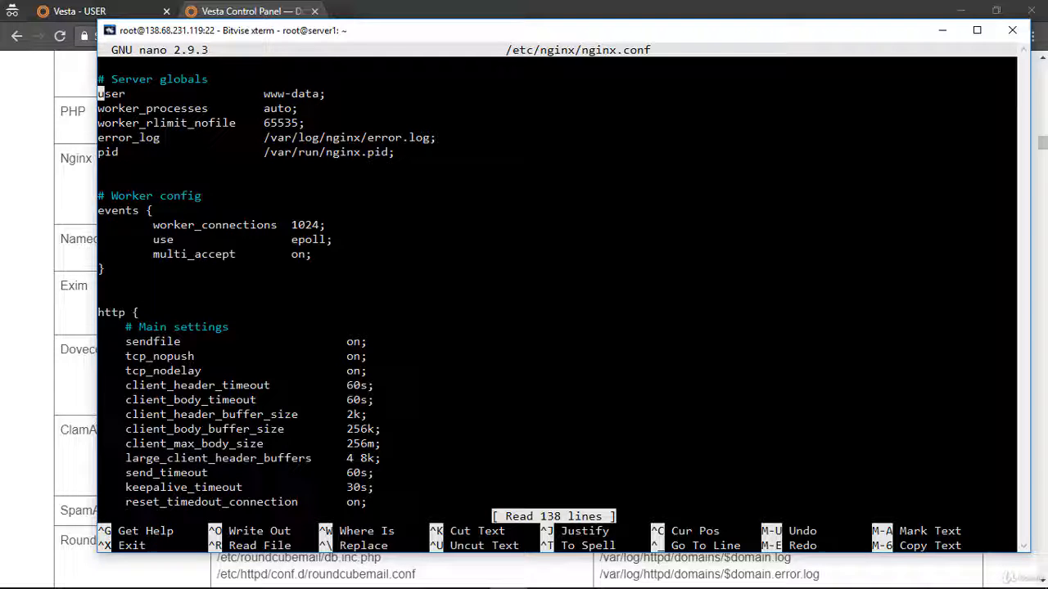
pyautogui.press('Down')
pyautogui.press('Down')
pyautogui.press('Down')
pyautogui.press('Down')
pyautogui.press('Down')
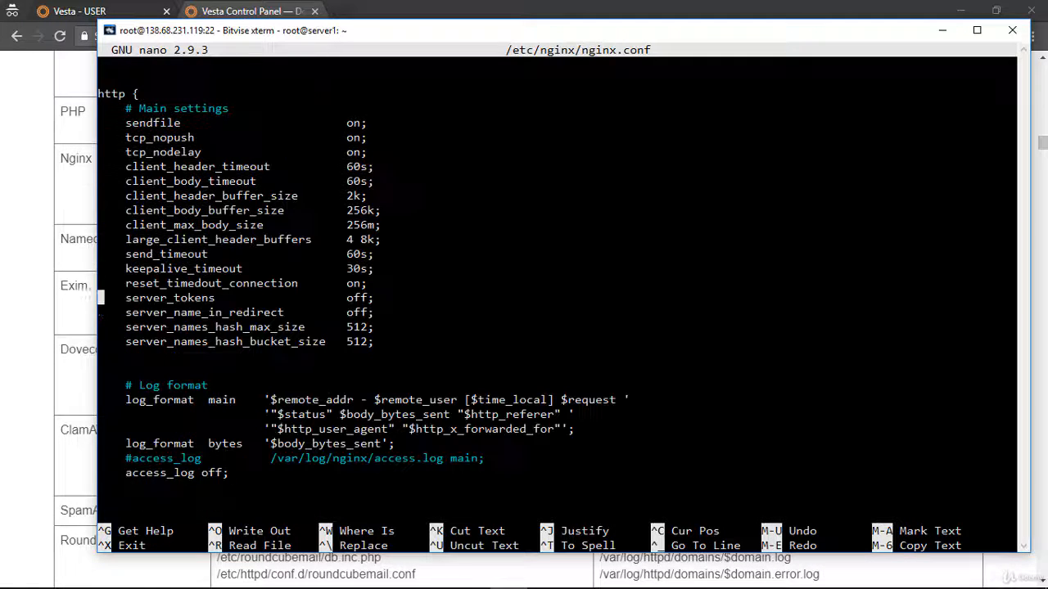
pyautogui.press('Down')
pyautogui.press('Down')
pyautogui.press('Down')
pyautogui.press('Down')
pyautogui.press('Down')
pyautogui.press('Down')
pyautogui.press('Down')
pyautogui.press('Down')
pyautogui.press('Down')
pyautogui.press('Down')
pyautogui.press('Down')
pyautogui.press('Down')
pyautogui.press('Down')
pyautogui.press('Down')
pyautogui.press('Down')
pyautogui.press('Down')
pyautogui.press('Down')
pyautogui.press('Down')
pyautogui.press('Down')
pyautogui.press('Down')
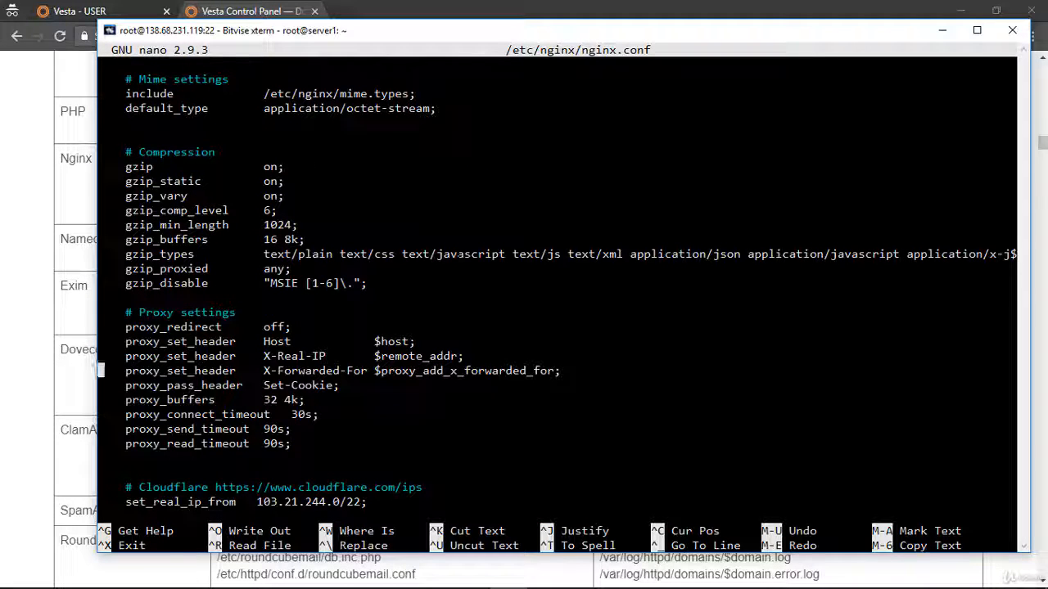
pyautogui.press('Down')
pyautogui.press('Down')
pyautogui.press('Down')
pyautogui.press('Down')
pyautogui.press('Down')
pyautogui.press('Down')
pyautogui.press('Down')
pyautogui.press('Down')
pyautogui.press('Down')
pyautogui.press('Down')
pyautogui.press('Down')
pyautogui.press('Down')
pyautogui.press('Down')
pyautogui.press('Down')
pyautogui.press('Down')
pyautogui.press('Down')
pyautogui.press('Down')
pyautogui.press('Down')
pyautogui.press('Down')
pyautogui.press('Down')
pyautogui.press('Down')
pyautogui.press('Down')
pyautogui.press('Down')
pyautogui.press('Down')
pyautogui.press('Down')
pyautogui.press('Down')
pyautogui.press('Down')
pyautogui.press('Down')
pyautogui.press('Down')
pyautogui.press('Down')
pyautogui.press('Down')
pyautogui.press('Down')
pyautogui.press('Down')
pyautogui.press('Down')
pyautogui.press('Down')
pyautogui.press('Down')
pyautogui.press('Down')
pyautogui.press('Down')
pyautogui.press('Down')
pyautogui.press('Down')
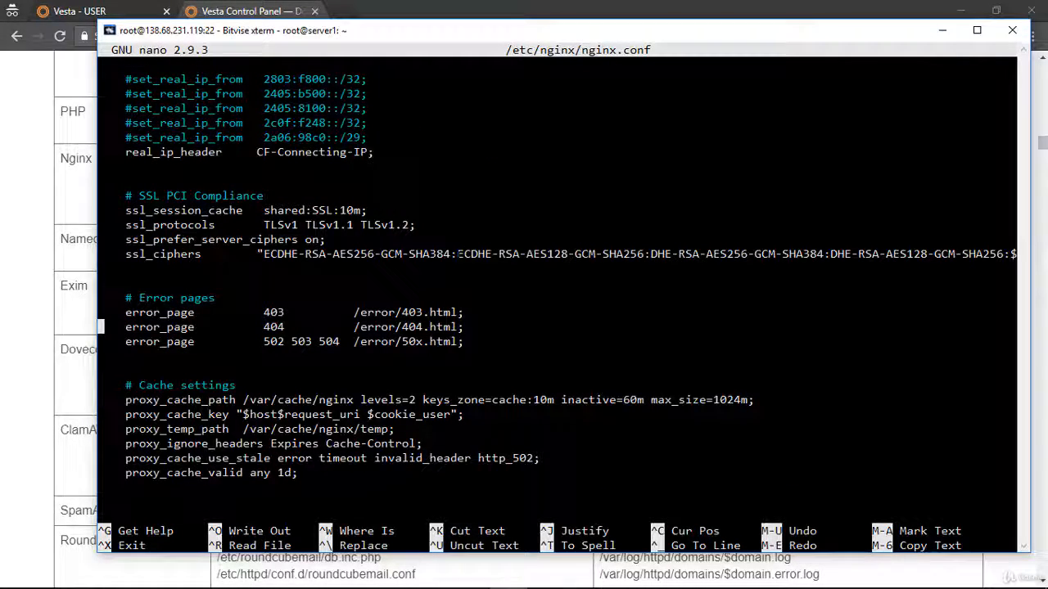
pyautogui.press('Down')
pyautogui.press('Down')
pyautogui.press('Down')
pyautogui.press('Down')
pyautogui.press('Down')
pyautogui.press('Down')
pyautogui.press('Down')
pyautogui.press('Down')
pyautogui.press('Down')
pyautogui.press('Down')
pyautogui.press('Down')
pyautogui.press('Down')
pyautogui.press('Down')
pyautogui.press('Down')
pyautogui.press('Down')
pyautogui.press('Down')
pyautogui.press('Down')
pyautogui.press('Down')
pyautogui.press('Down')
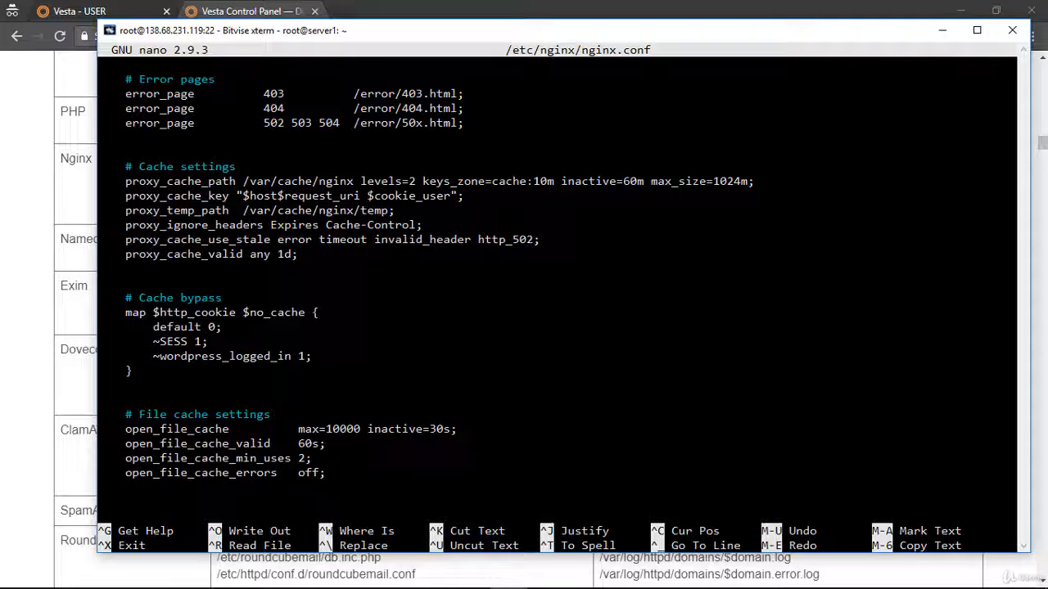
pyautogui.press('Down')
pyautogui.press('Down')
pyautogui.press('Down')
pyautogui.press('Down')
pyautogui.press('Down')
pyautogui.press('Down')
pyautogui.press('Down')
pyautogui.press('Down')
pyautogui.press('Down')
pyautogui.press('Down')
pyautogui.press('Down')
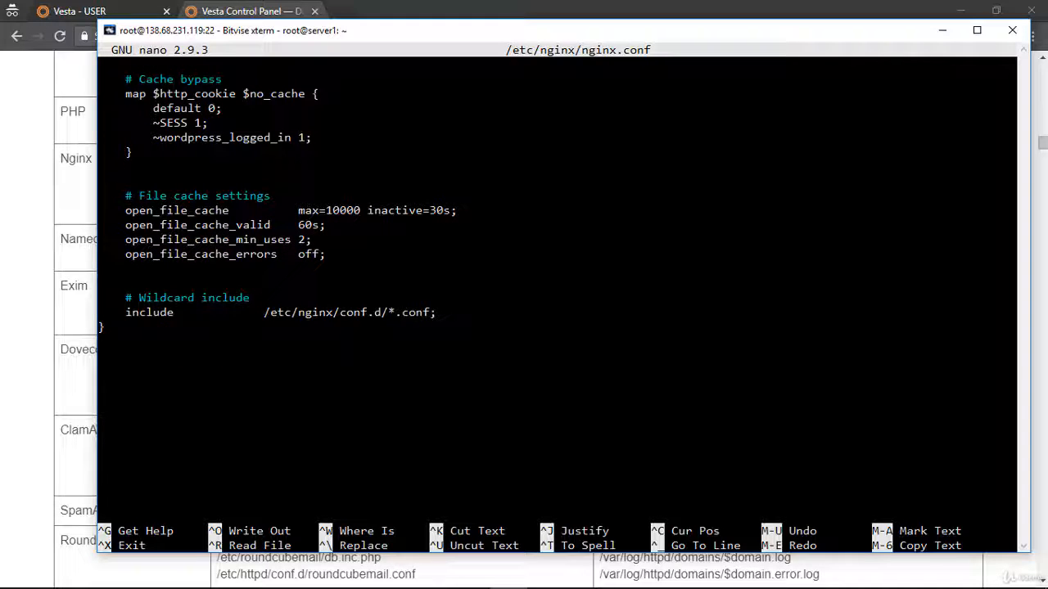
# Review the nginx.conf settings in reverse, from the file's end back up to the server globals.
pyautogui.press('Up')
pyautogui.press('Up')
pyautogui.press('Up')
pyautogui.press('Up')
pyautogui.press('Up')
pyautogui.press('Up')
pyautogui.press('Up')
pyautogui.press('Up')
pyautogui.press('Up')
pyautogui.press('Up')
pyautogui.press('Up')
pyautogui.press('Up')
pyautogui.press('Up')
pyautogui.press('Up')
pyautogui.press('Up')
pyautogui.press('Up')
pyautogui.press('Up')
pyautogui.press('Up')
pyautogui.press('Up')
pyautogui.press('Up')
pyautogui.press('Up')
pyautogui.press('Up')
pyautogui.press('Up')
pyautogui.press('Up')
pyautogui.press('Up')
pyautogui.press('Up')
pyautogui.press('Up')
pyautogui.press('Up')
pyautogui.press('Up')
pyautogui.press('Up')
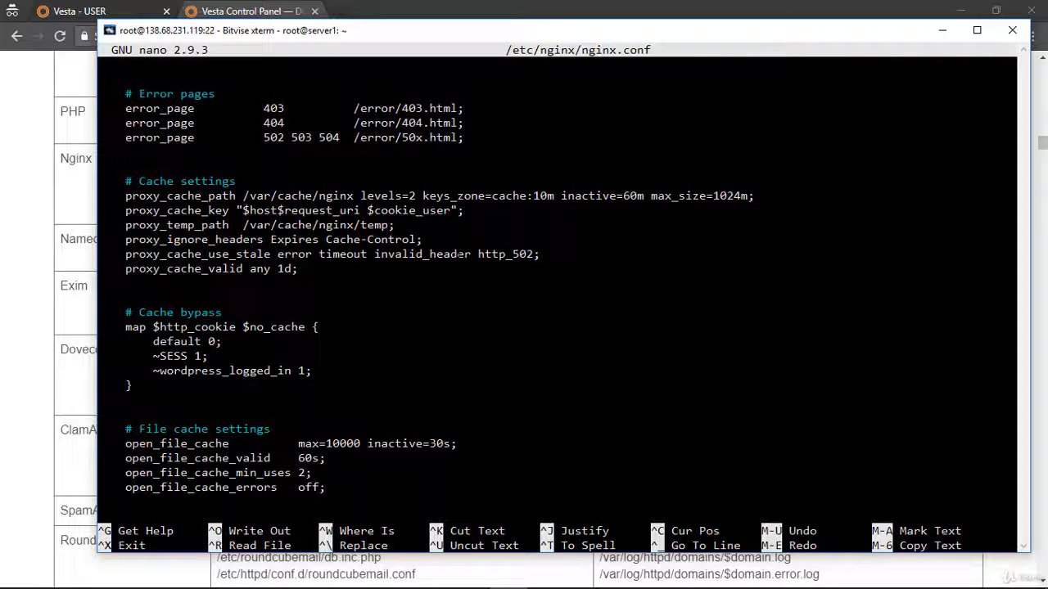
pyautogui.press('Up')
pyautogui.press('Up')
pyautogui.press('Up')
pyautogui.press('Up')
pyautogui.press('Up')
pyautogui.press('Up')
pyautogui.press('Up')
pyautogui.press('Up')
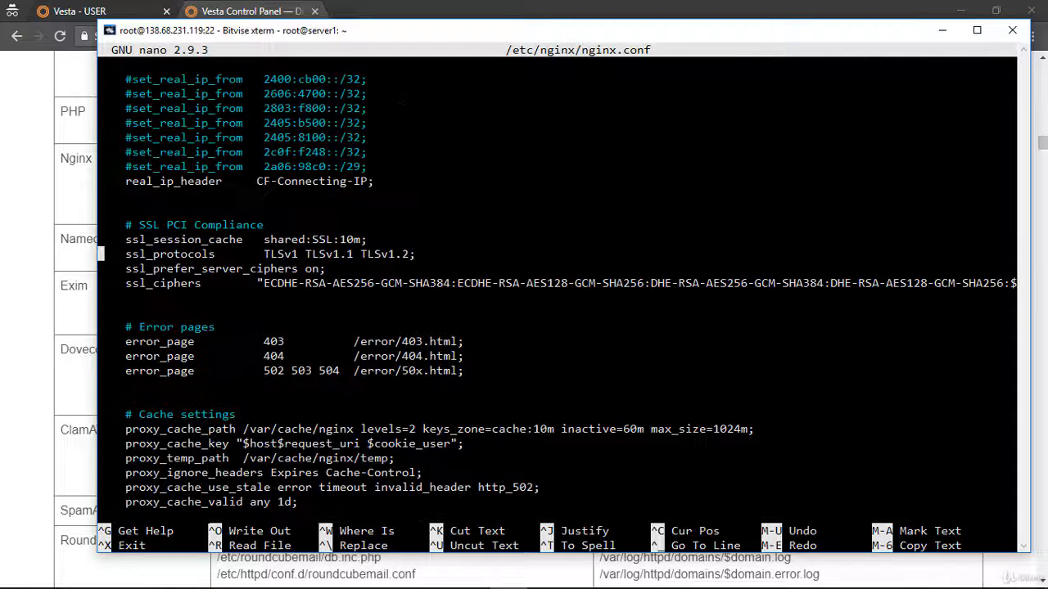
pyautogui.press('Up')
pyautogui.press('Up')
pyautogui.press('Up')
pyautogui.press('Up')
pyautogui.press('Up')
pyautogui.press('Up')
pyautogui.press('Up')
pyautogui.press('Up')
pyautogui.press('Up')
pyautogui.press('Up')
pyautogui.press('Up')
pyautogui.press('Up')
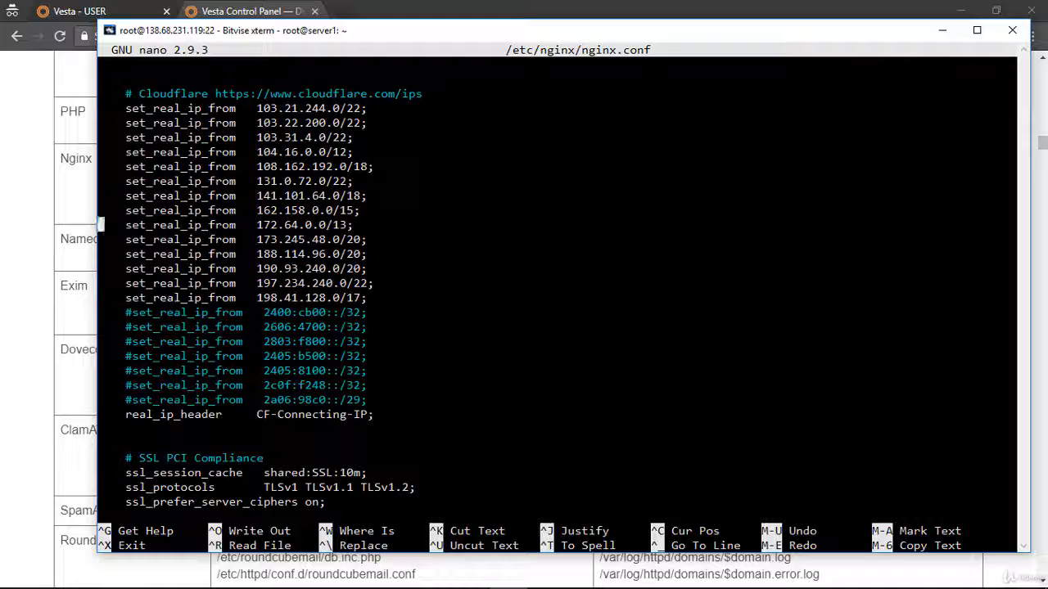
pyautogui.press('Up')
pyautogui.press('Up')
pyautogui.press('Up')
pyautogui.press('Up')
pyautogui.press('Up')
pyautogui.press('Up')
pyautogui.press('Up')
pyautogui.press('Up')
pyautogui.press('Up')
pyautogui.press('Up')
pyautogui.press('Up')
pyautogui.press('Up')
pyautogui.press('Up')
pyautogui.press('Up')
pyautogui.press('Up')
pyautogui.press('Up')
pyautogui.press('Up')
pyautogui.press('Up')
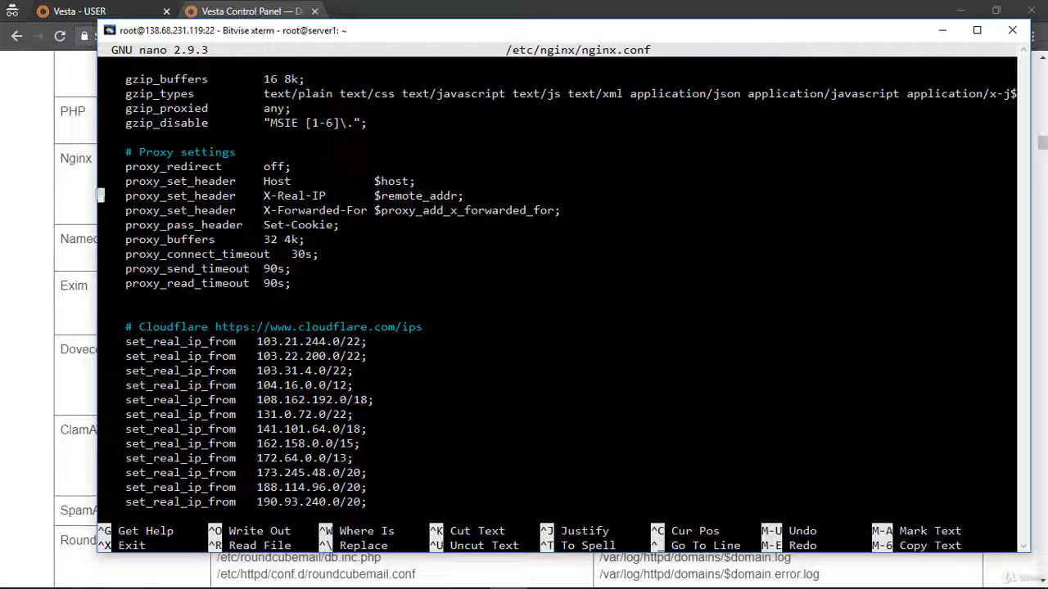
pyautogui.press('Up')
pyautogui.press('Up')
pyautogui.press('Up')
pyautogui.press('Up')
pyautogui.press('Up')
pyautogui.press('Up')
pyautogui.press('Up')
pyautogui.press('Up')
pyautogui.press('Up')
pyautogui.press('Up')
pyautogui.press('Up')
pyautogui.press('Up')
pyautogui.press('Up')
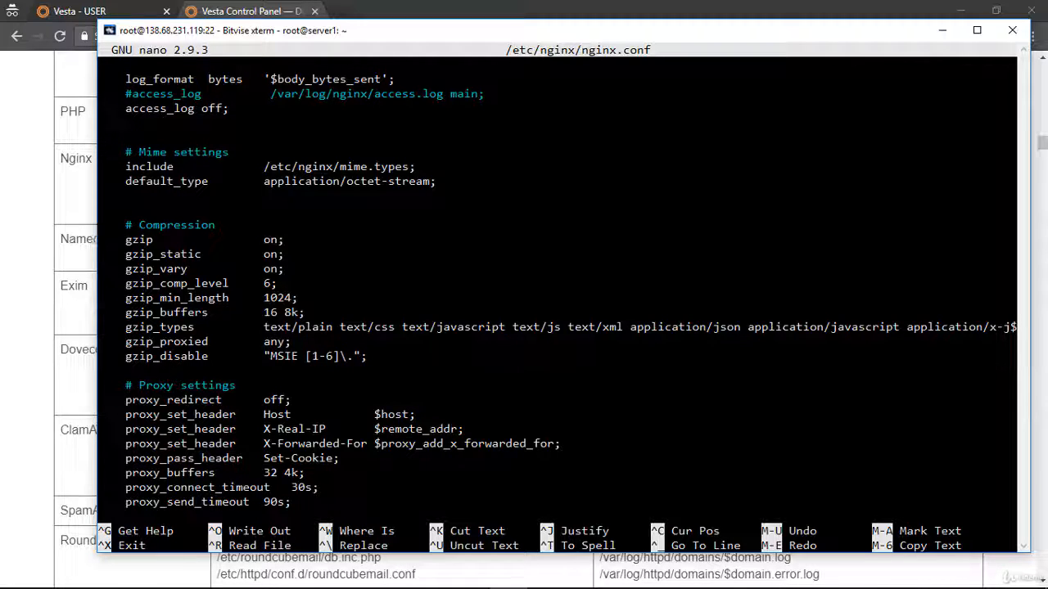
pyautogui.press('Up')
pyautogui.press('Up')
pyautogui.press('Up')
pyautogui.press('Up')
pyautogui.press('Up')
pyautogui.press('Up')
pyautogui.press('Up')
pyautogui.press('Up')
pyautogui.press('Up')
pyautogui.press('Up')
pyautogui.press('Up')
pyautogui.press('Up')
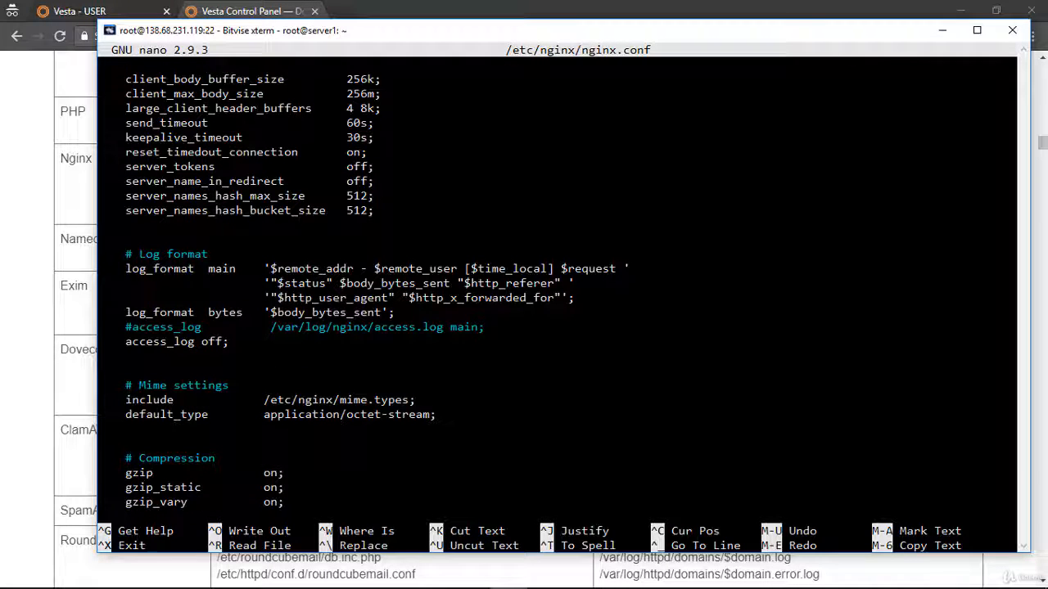
pyautogui.press('Up')
pyautogui.press('Up')
pyautogui.press('Up')
pyautogui.press('Up')
pyautogui.press('Up')
pyautogui.press('Up')
pyautogui.press('Up')
pyautogui.press('Up')
pyautogui.press('Up')
pyautogui.press('Up')
pyautogui.press('Up')
pyautogui.press('Up')
pyautogui.press('Up')
pyautogui.press('Up')
pyautogui.press('Up')
pyautogui.press('Up')
pyautogui.press('Up')
pyautogui.press('Up')
pyautogui.press('Up')
pyautogui.press('Up')
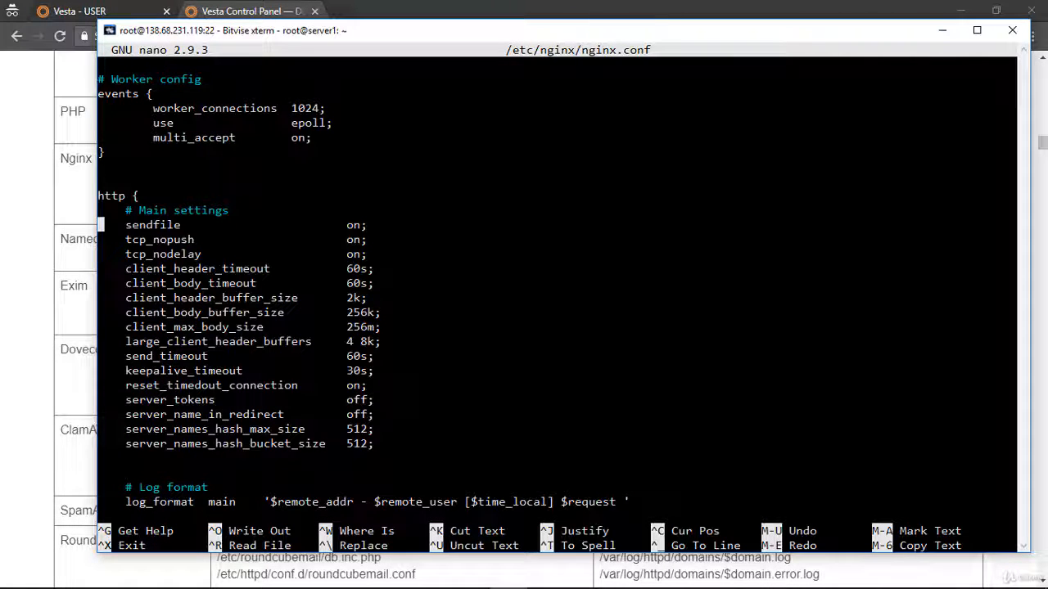
pyautogui.press('Up')
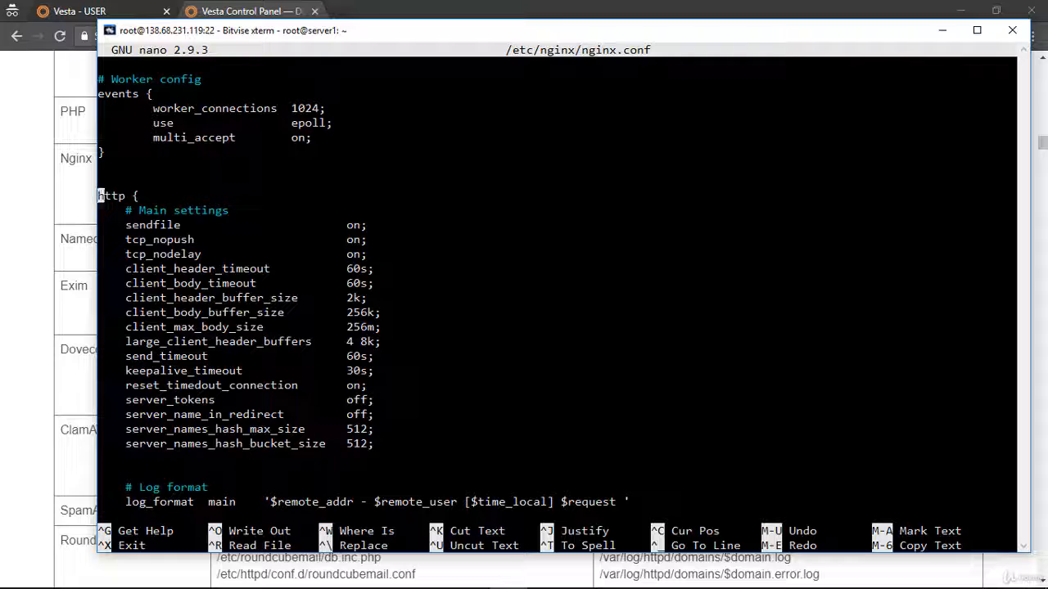
pyautogui.press('Up')
pyautogui.press('Up')
pyautogui.press('Up')
pyautogui.press('Up')
pyautogui.press('Up')
pyautogui.press('Up')
pyautogui.press('Up')
pyautogui.press('Up')
pyautogui.press('Up')
pyautogui.press('Up')
pyautogui.press('Up')
pyautogui.press('Up')
pyautogui.press('Up')
pyautogui.press('Up')
pyautogui.press('Up')
pyautogui.press('Up')
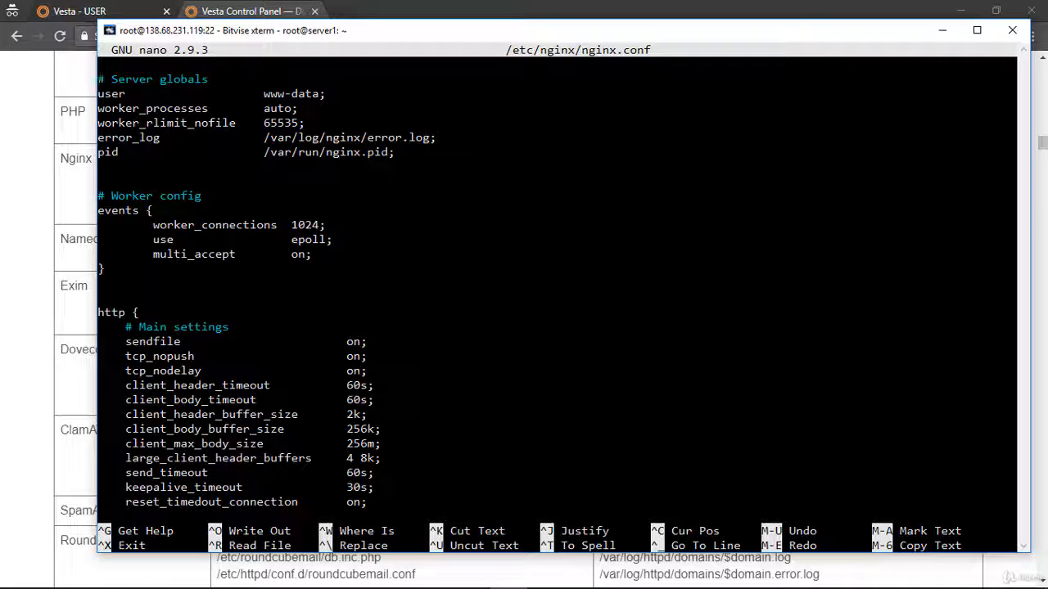
# Review nginx.conf down to the log format, mime and compression settings, and exit nano without making changes.
pyautogui.press('Down')
pyautogui.press('Down')
pyautogui.press('Down')
pyautogui.press('Down')
pyautogui.press('Down')
pyautogui.press('Down')
pyautogui.press('Down')
pyautogui.press('Down')
pyautogui.press('Down')
pyautogui.press('Down')
pyautogui.press('Down')
pyautogui.press('Down')
pyautogui.press('Down')
pyautogui.press('Down')
pyautogui.press('Down')
pyautogui.press('Down')
pyautogui.press('Down')
pyautogui.press('Down')
pyautogui.press('Down')
pyautogui.press('Down')
pyautogui.press('Down')
pyautogui.press('Down')
pyautogui.press('Down')
pyautogui.press('Down')
pyautogui.press('Down')
pyautogui.press('Down')
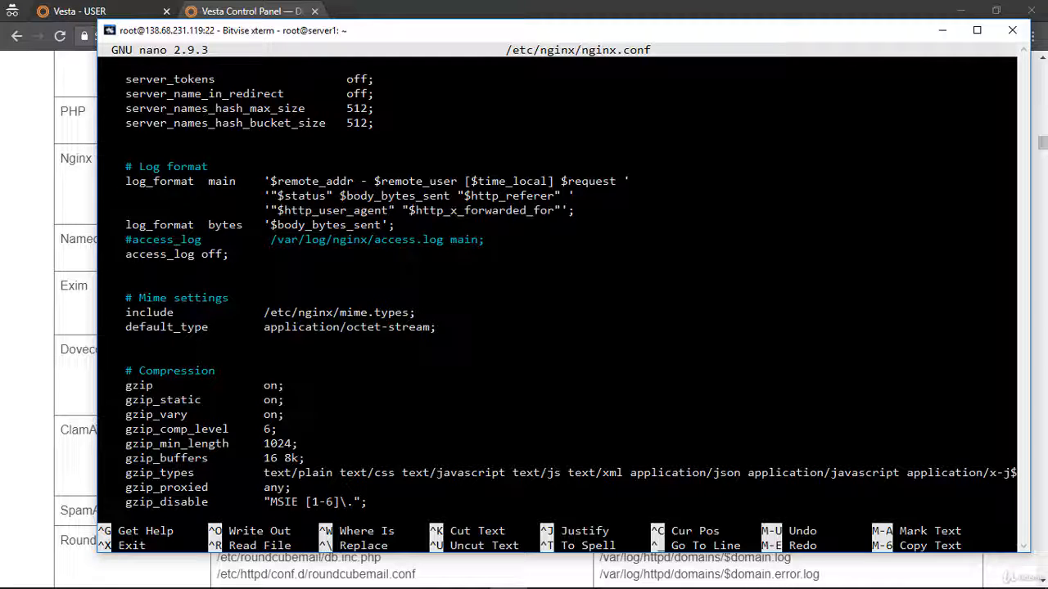
pyautogui.hotkey('ctrl', 'x')
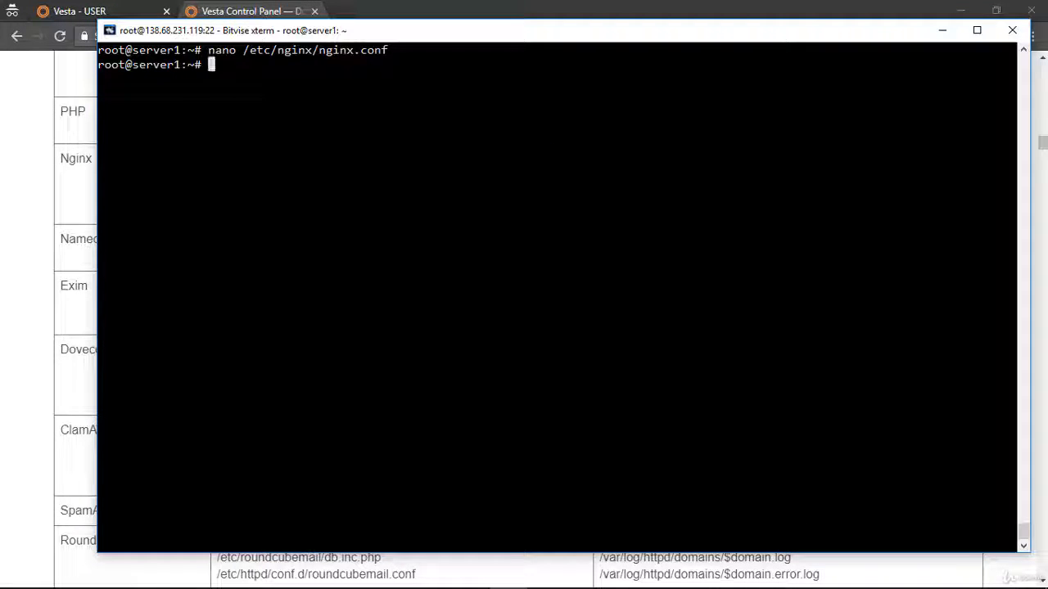
# Return to the Vesta docs in the browser and examine the RHEL and CentOS config paths from Nginx through Vesta.
pyautogui.click(80, 265)
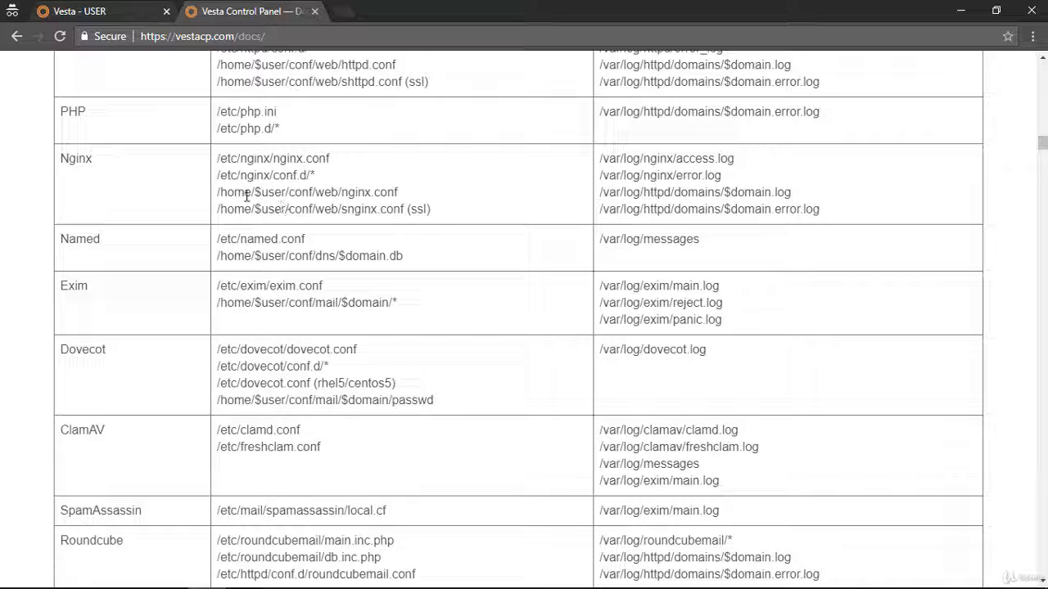
pyautogui.moveTo(236, 194); pyautogui.dragTo(350, 193)
pyautogui.click(369, 206)
pyautogui.scroll(3, 325, 244)
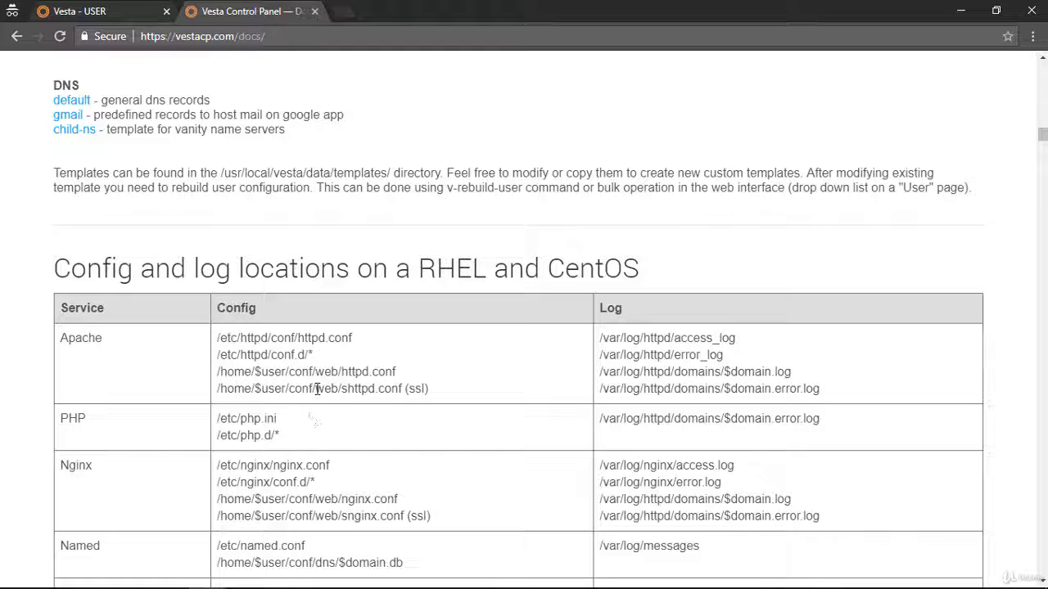
pyautogui.scroll(-8, 317, 389)
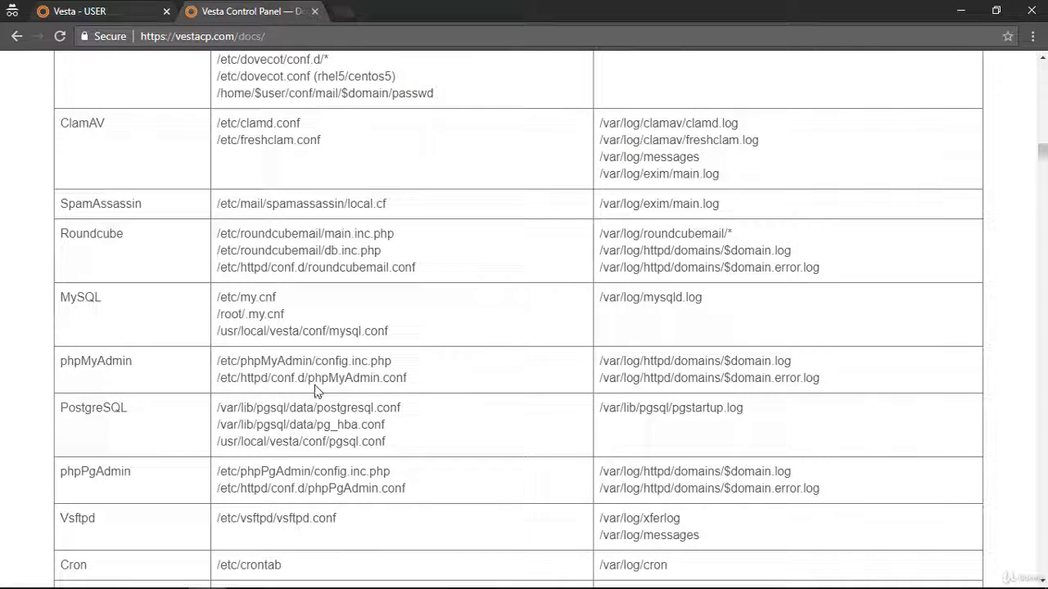
pyautogui.scroll(-4, 311, 392)
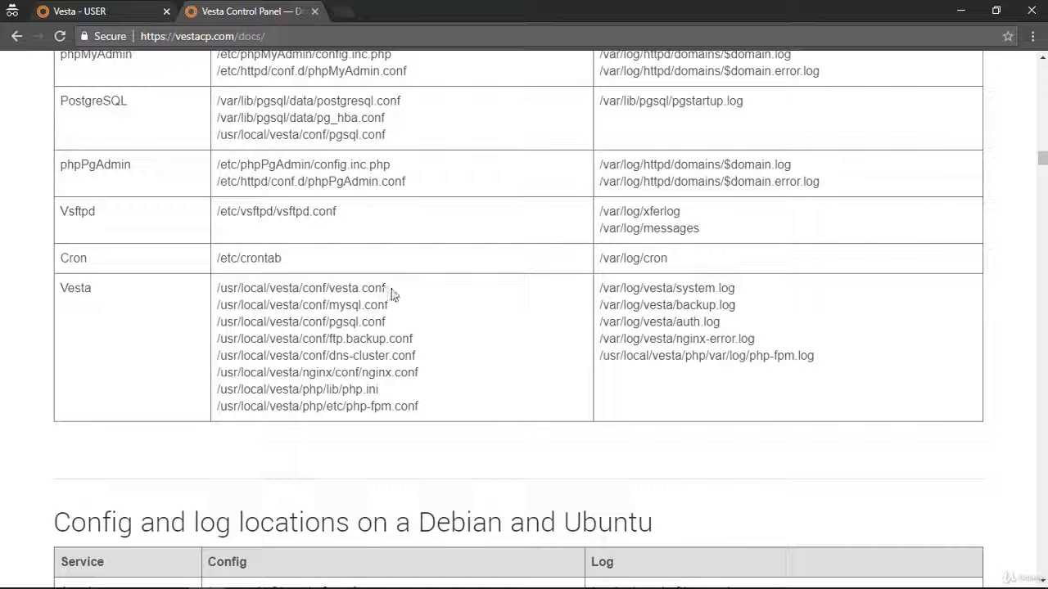
# Copy the vesta.conf path from the Vesta row of the config table and highlight that row's nginx.conf path.
pyautogui.moveTo(392, 291); pyautogui.dragTo(241, 278)
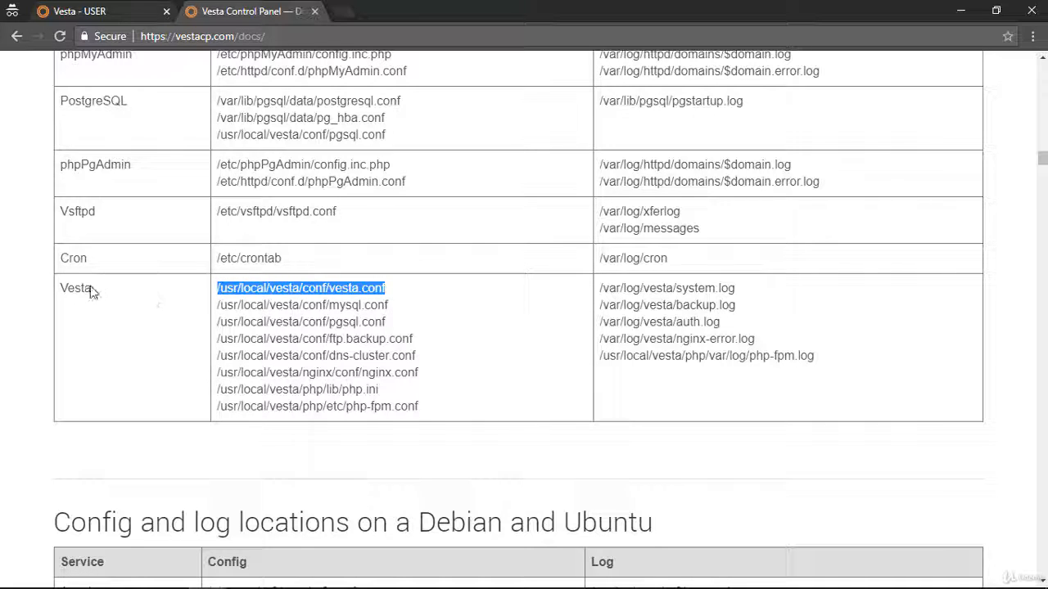
pyautogui.rightClick(286, 286)
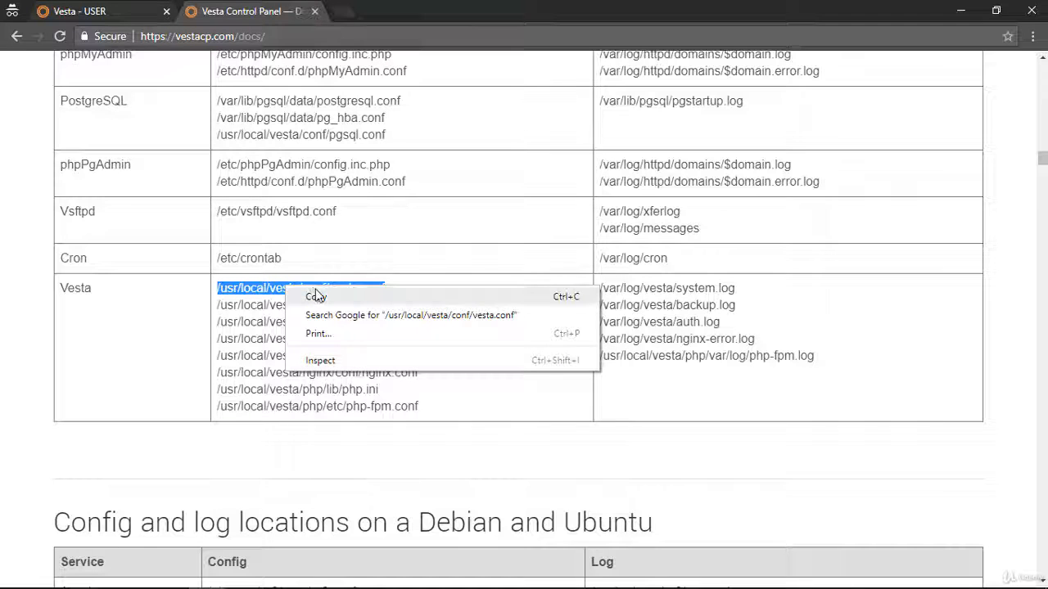
pyautogui.click(316, 298)
pyautogui.rightClick(281, 290)
pyautogui.click(303, 303)
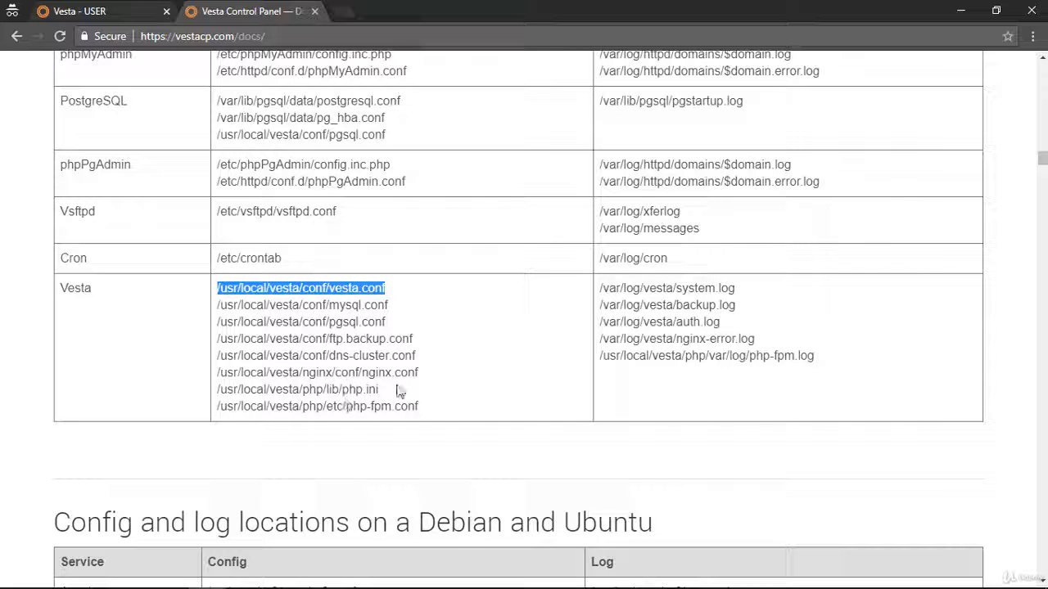
pyautogui.moveTo(419, 374); pyautogui.dragTo(223, 378)
pyautogui.click(219, 380)
pyautogui.doubleClick(364, 373)
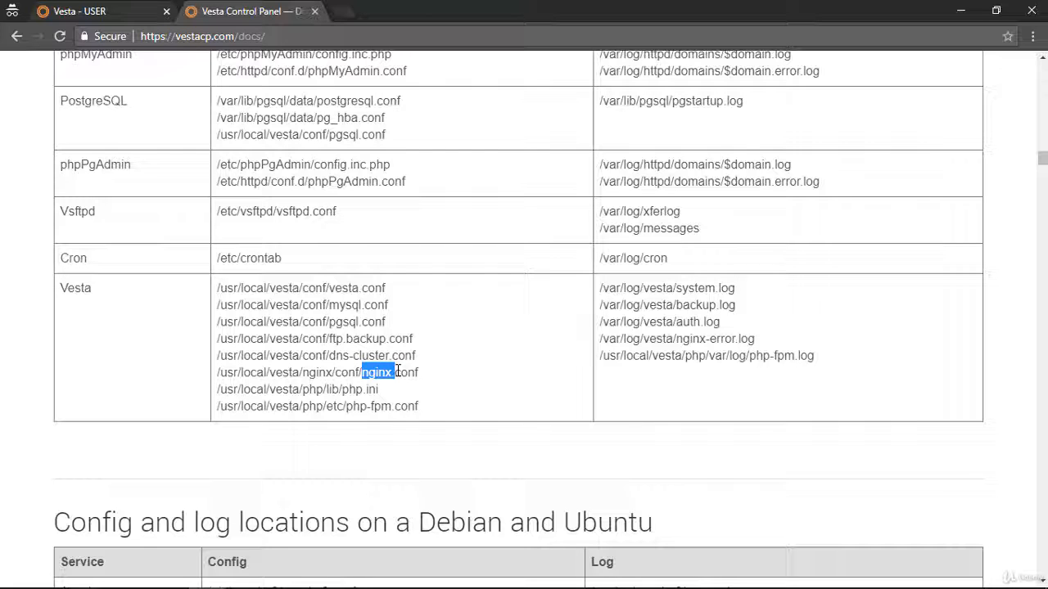
pyautogui.click(297, 386)
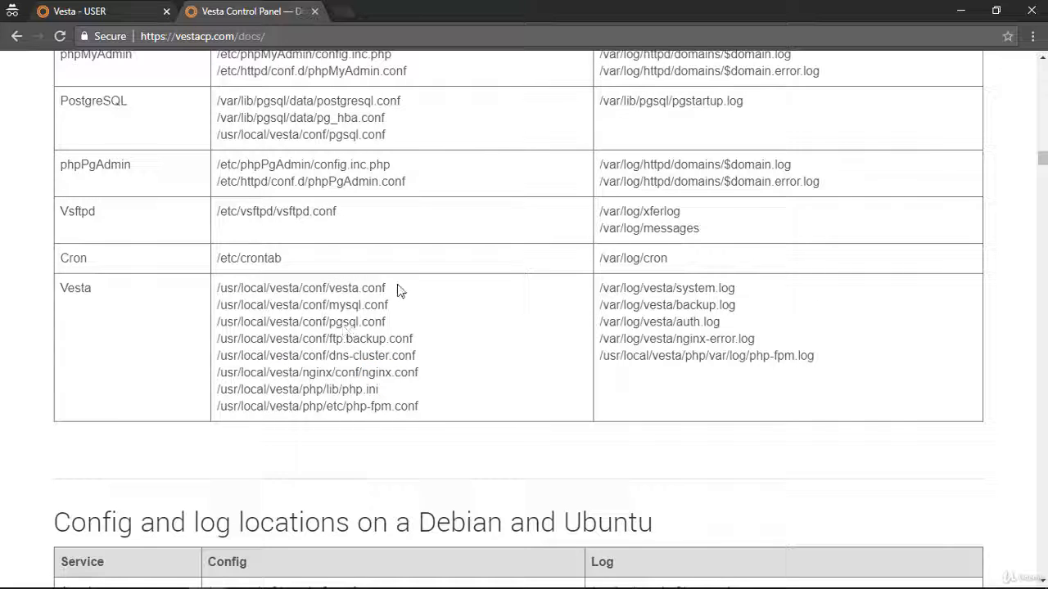
# Copy the path /usr/local/vesta/conf/vesta.conf, view that file with nano in the SSH terminal, and exit without changes.
pyautogui.moveTo(398, 288); pyautogui.dragTo(228, 292)
pyautogui.rightClick(228, 293)
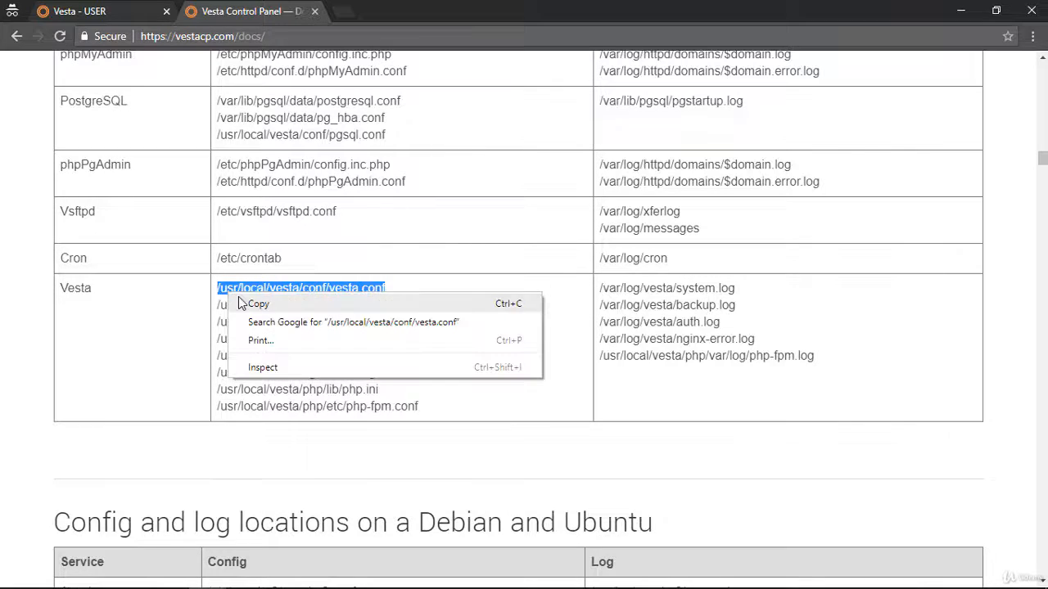
pyautogui.click(242, 302)
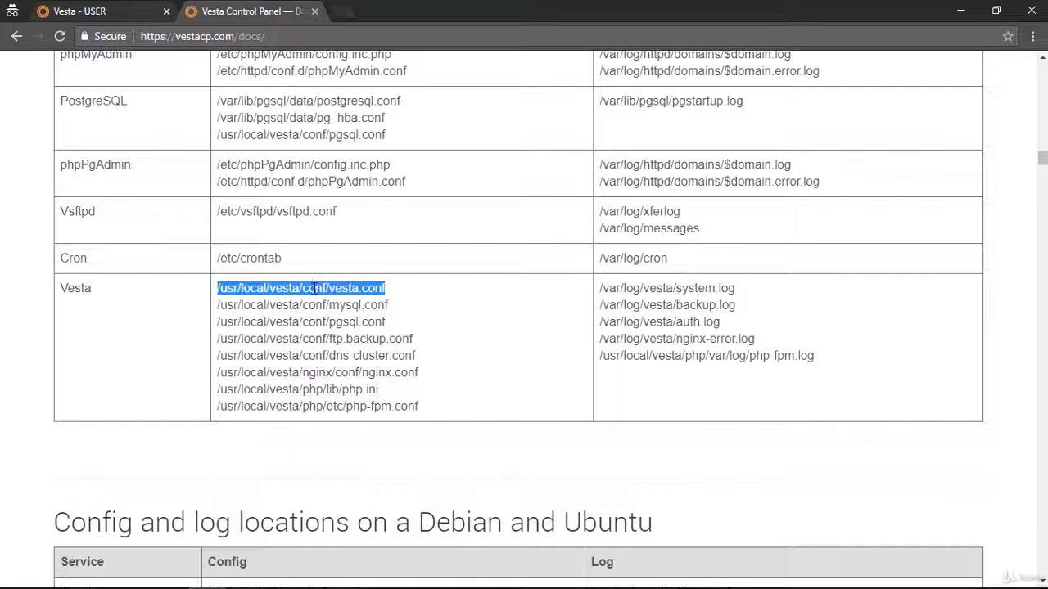
pyautogui.hotkey('alt', 'Tab')
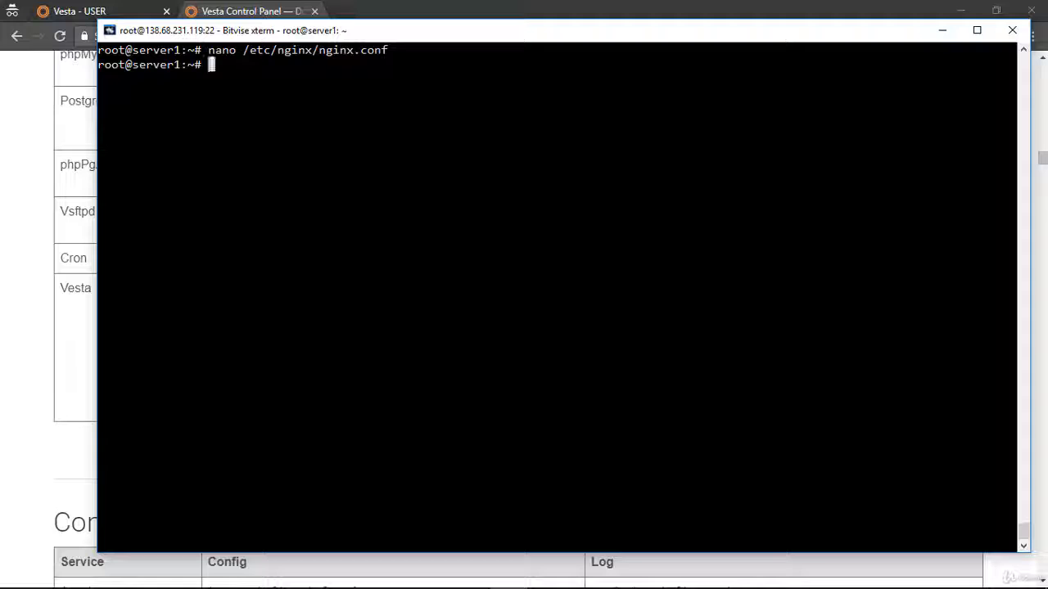
pyautogui.write('nano')
pyautogui.press('shift+Insert')
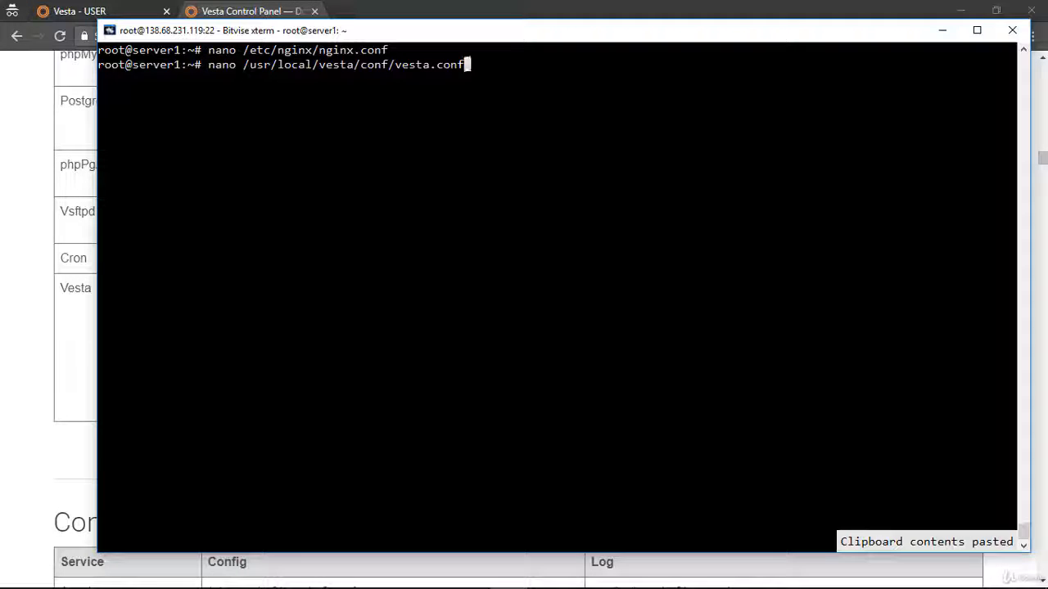
pyautogui.press('Return')
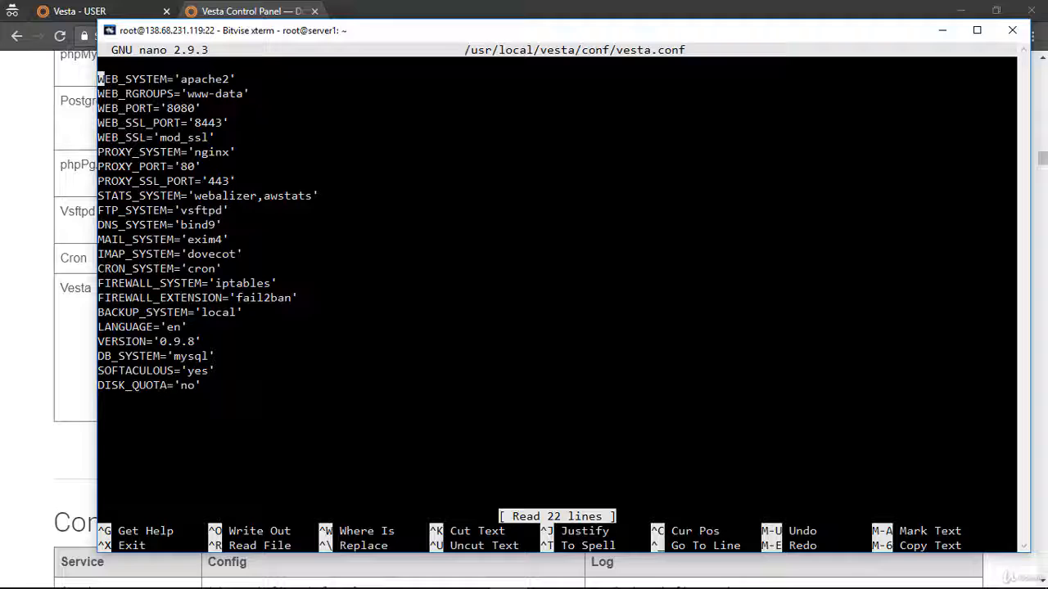
pyautogui.hotkey('ctrl', 'x')
# Copy the path /usr/local/vesta/nginx/conf/nginx.conf from the docs and open that file with nano in the SSH terminal.
pyautogui.click(34, 266)
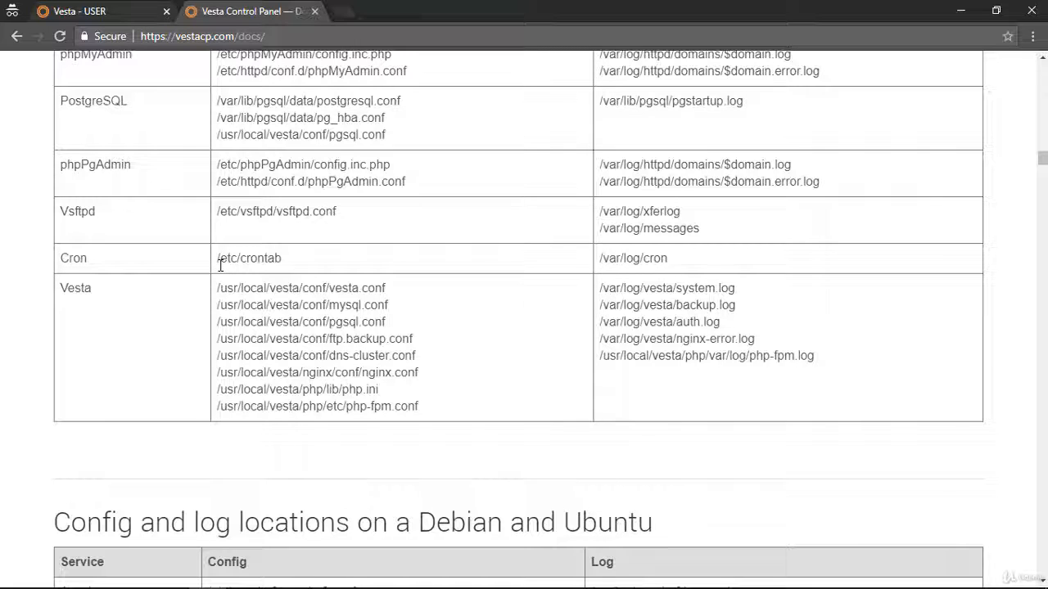
pyautogui.moveTo(473, 386); pyautogui.dragTo(326, 372)
pyautogui.moveTo(418, 387)
pyautogui.mouseDown()
pyautogui.moveTo(419, 372)
pyautogui.moveTo(205, 376)
pyautogui.moveTo(346, 390)
pyautogui.moveTo(434, 378)
pyautogui.mouseUp()
pyautogui.click(228, 375)
pyautogui.rightClick(377, 372)
pyautogui.click(416, 381)
pyautogui.hotkey('alt', 'Tab')
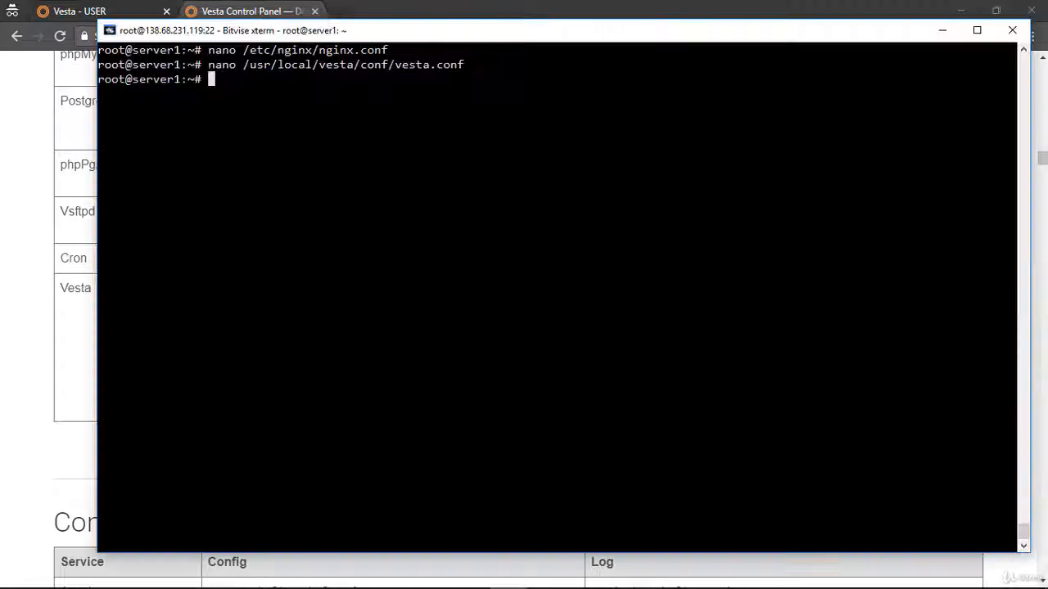
pyautogui.write('nano')
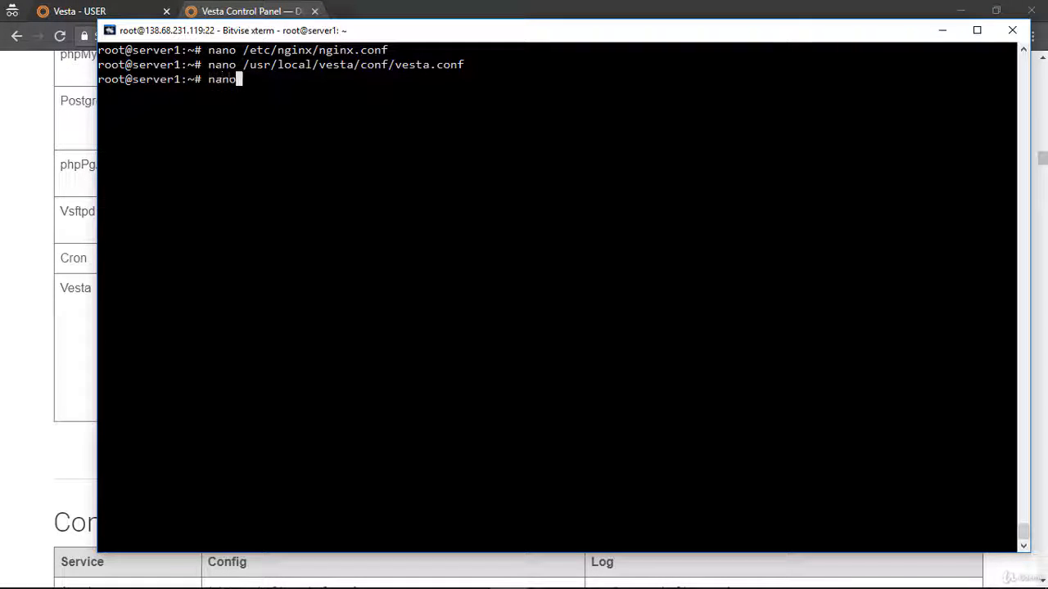
pyautogui.press('shift+Insert')
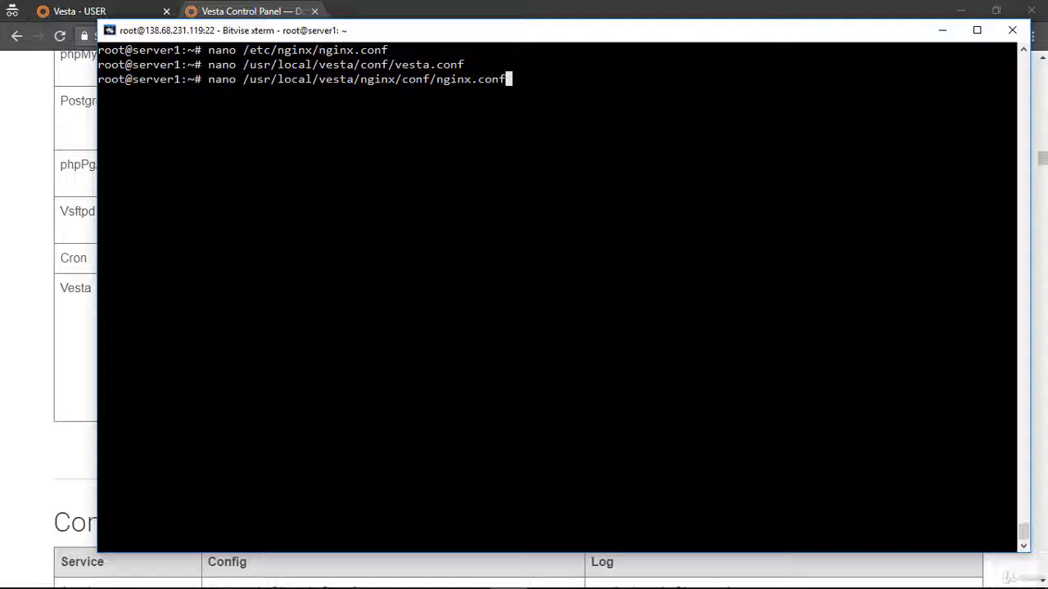
pyautogui.press('Return')
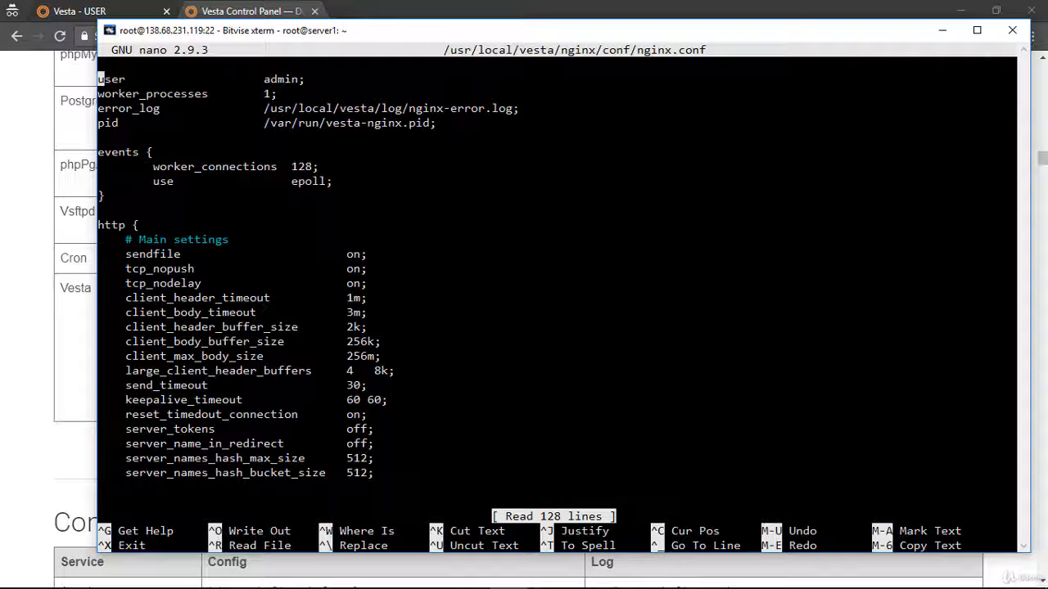
# Examine Vesta's nginx.conf from the main settings down to the Vhost server block.
pyautogui.press('Down')
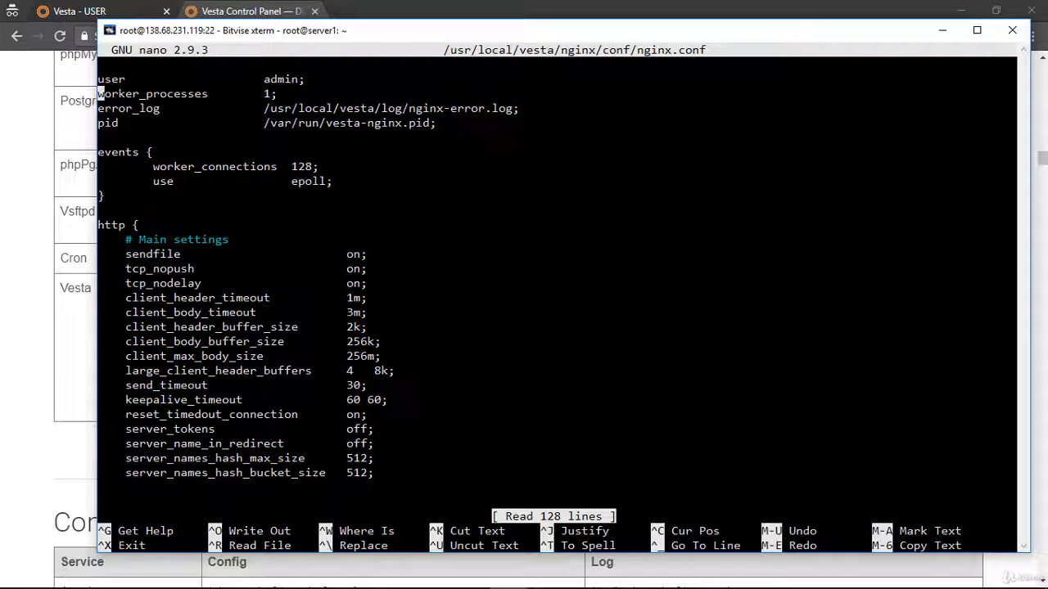
pyautogui.press('Down')
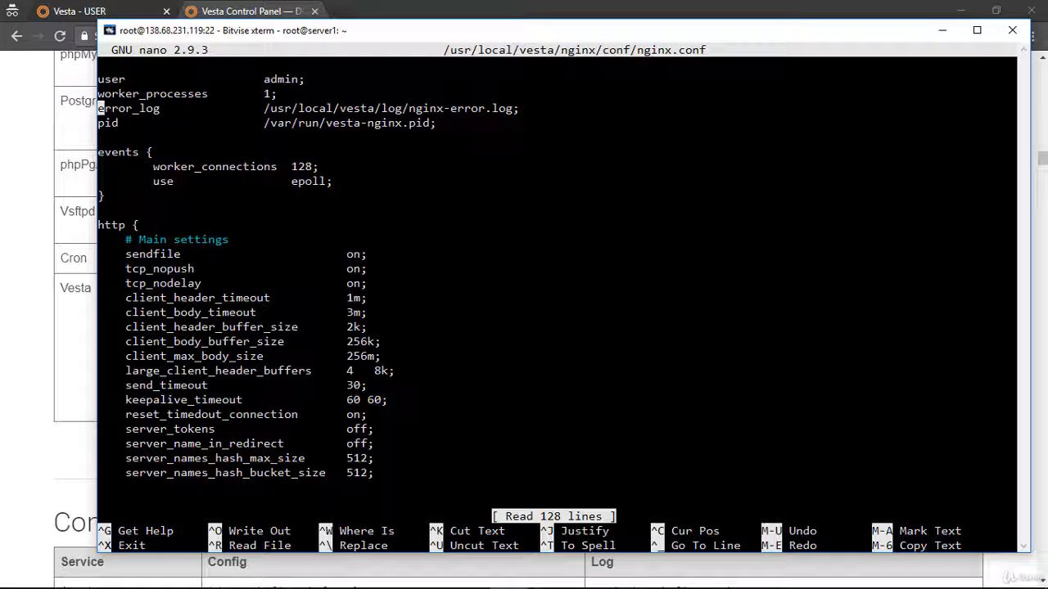
pyautogui.press('Down')
pyautogui.press('Down')
pyautogui.press('Down')
pyautogui.press('Down')
pyautogui.press('Down')
pyautogui.press('Down')
pyautogui.press('Down')
pyautogui.press('Down')
pyautogui.press('Down')
pyautogui.press('Down')
pyautogui.press('Down')
pyautogui.press('Down')
pyautogui.press('Down')
pyautogui.press('Down')
pyautogui.press('Down')
pyautogui.press('Down')
pyautogui.press('Down')
pyautogui.press('Down')
pyautogui.press('Down')
pyautogui.press('Down')
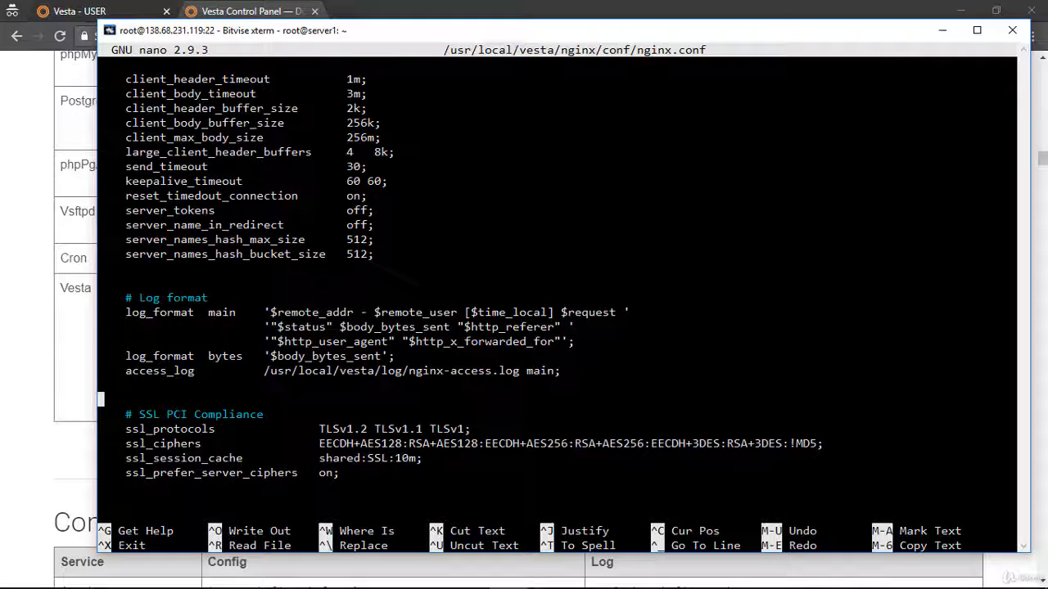
pyautogui.press('Down')
pyautogui.press('Down')
pyautogui.press('Down')
pyautogui.press('Down')
pyautogui.press('Down')
pyautogui.press('Down')
pyautogui.press('Down')
pyautogui.press('Down')
pyautogui.press('Down')
pyautogui.press('Down')
pyautogui.press('Down')
pyautogui.press('Down')
pyautogui.press('Down')
pyautogui.press('Down')
pyautogui.press('Down')
pyautogui.press('Down')
pyautogui.press('Down')
pyautogui.press('Down')
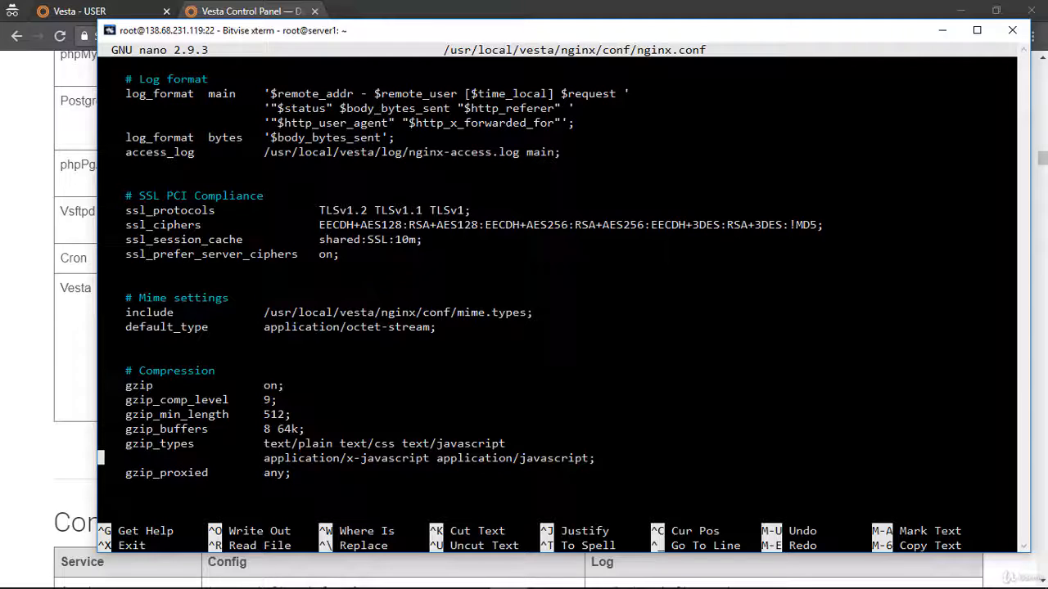
pyautogui.press('Down')
pyautogui.press('Down')
pyautogui.press('Down')
pyautogui.press('Down')
pyautogui.press('Down')
pyautogui.press('Down')
pyautogui.press('Down')
pyautogui.press('Down')
pyautogui.press('Down')
pyautogui.press('Down')
pyautogui.press('Down')
pyautogui.press('Down')
pyautogui.press('Down')
pyautogui.press('Down')
pyautogui.press('Down')
pyautogui.press('Down')
pyautogui.press('Down')
pyautogui.press('Down')
pyautogui.press('Down')
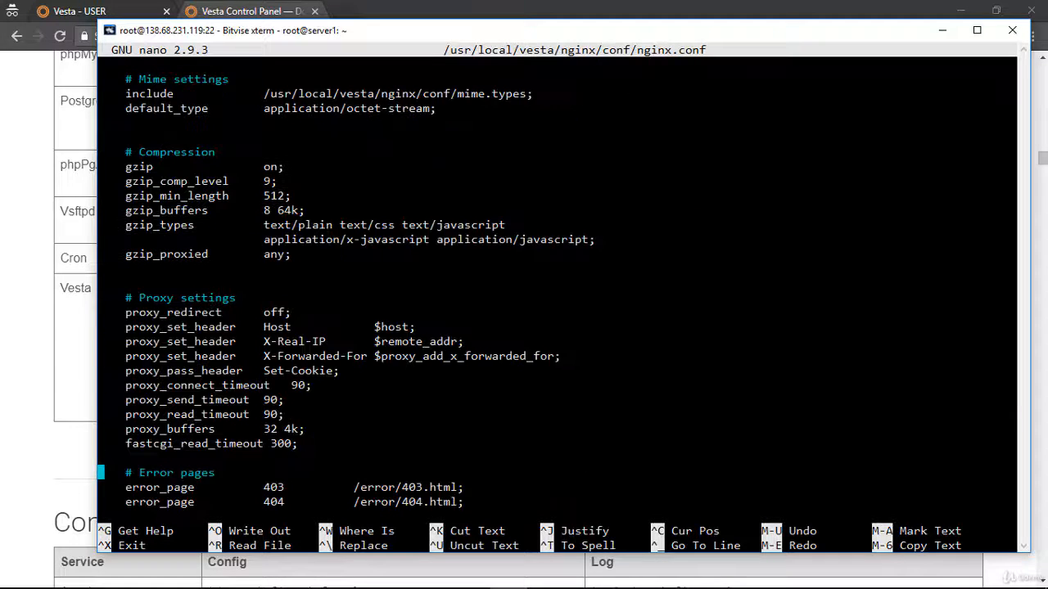
pyautogui.press('Down')
pyautogui.press('Down')
pyautogui.press('Down')
pyautogui.press('Down')
pyautogui.press('Down')
pyautogui.press('Down')
pyautogui.press('Down')
pyautogui.press('Down')
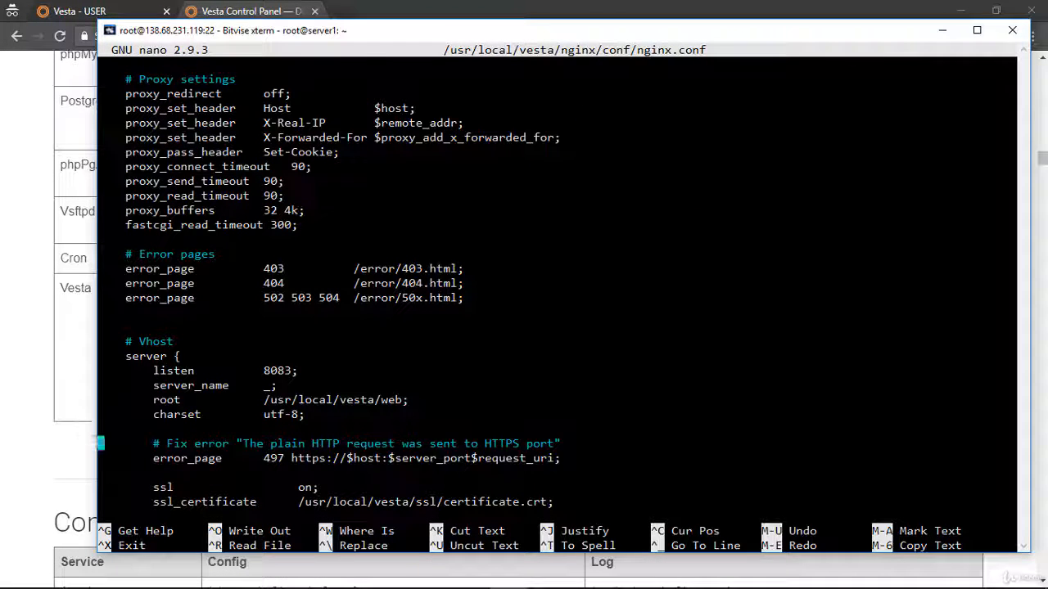
# Set the listen port in the Vhost server block to 7227.
pyautogui.press('Up')
pyautogui.press('Up')
pyautogui.press('Up')
pyautogui.press('Up')
pyautogui.press('Up')
pyautogui.press('Right')
pyautogui.press('Right')
pyautogui.press('Right')
pyautogui.press('Right')
pyautogui.press('Right')
pyautogui.press('Right')
pyautogui.press('Right')
pyautogui.press('Right')
pyautogui.press('Right')
pyautogui.press('Right')
pyautogui.press('Right')
pyautogui.press('Right')
pyautogui.press('Right')
pyautogui.press('Right')
pyautogui.press('Right')
pyautogui.press('Right')
pyautogui.press('Right')
pyautogui.press('Right')
pyautogui.press('Right')
pyautogui.press('Right')
pyautogui.press('Left')
pyautogui.press('Left')
pyautogui.press('BackSpace')
pyautogui.press('BackSpace')
pyautogui.press('BackSpace')
pyautogui.press('BackSpace')
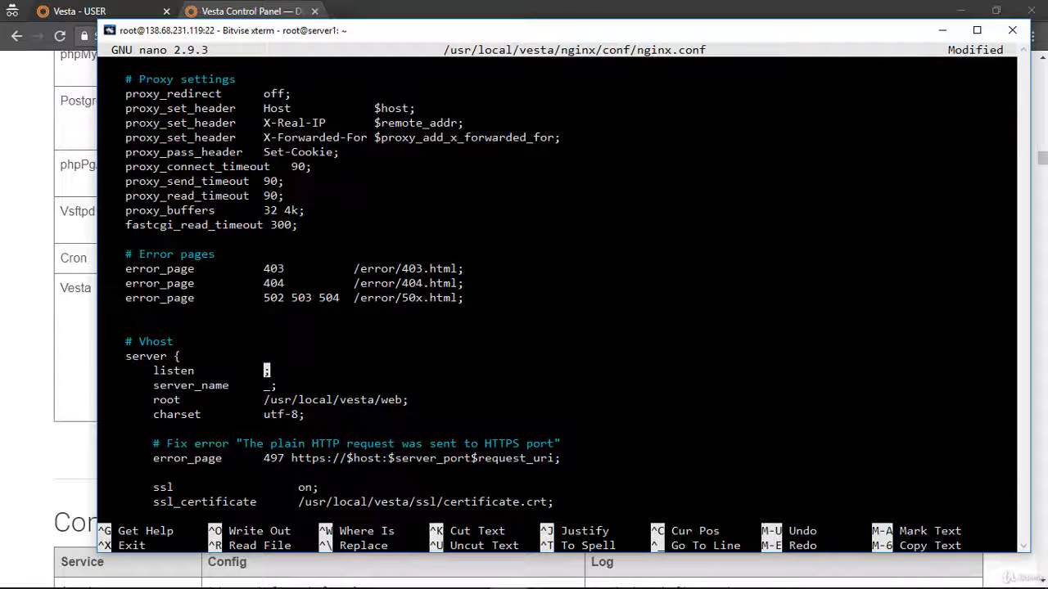
pyautogui.write('7')
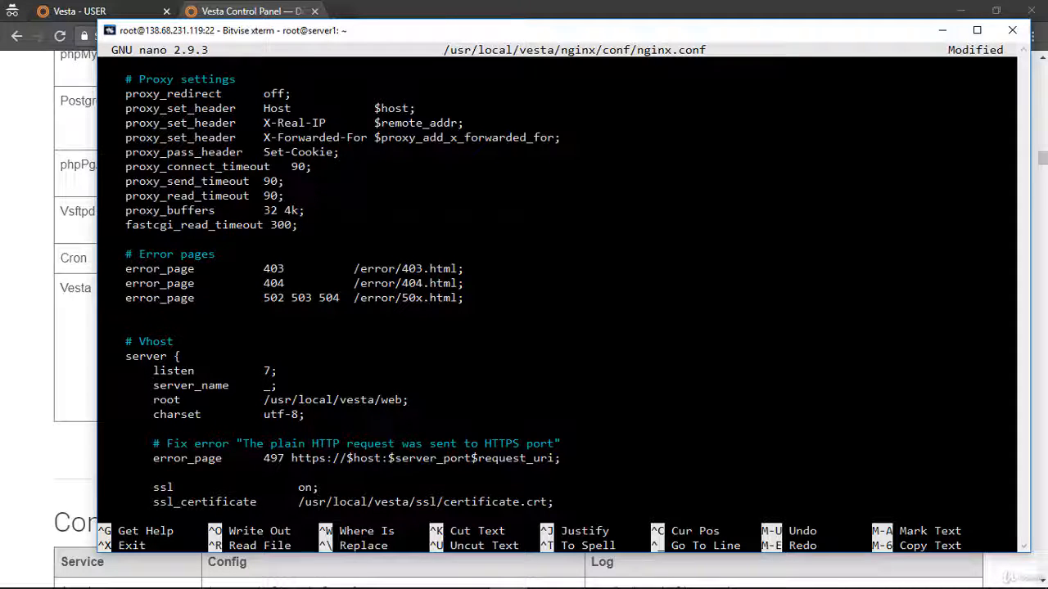
pyautogui.write('2')
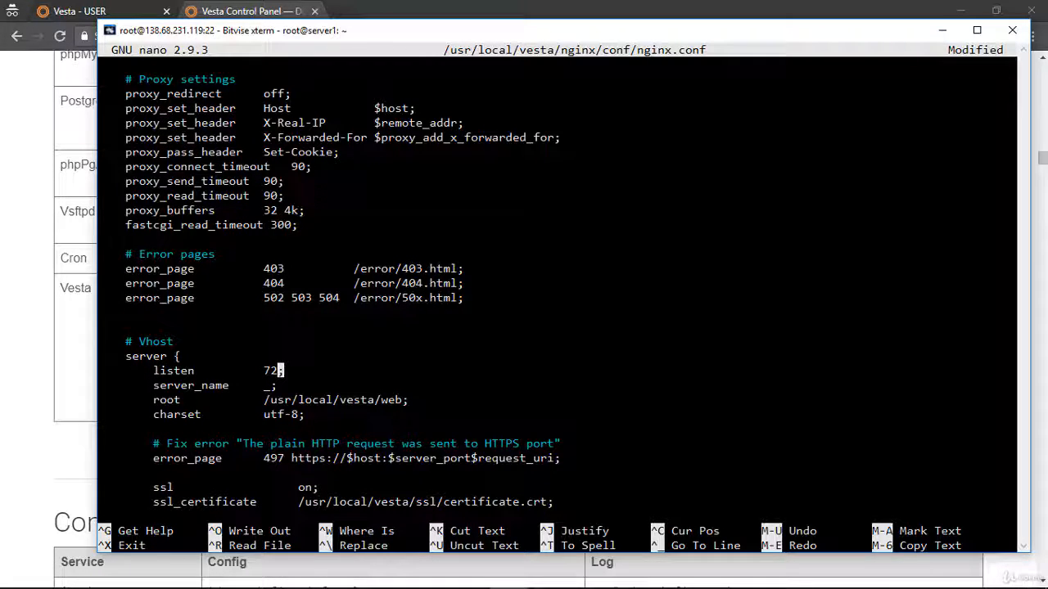
pyautogui.write('27')
# Set server_name in the Vhost server block to server1.proficientschool.com.
pyautogui.press('Down')
pyautogui.press('Left')
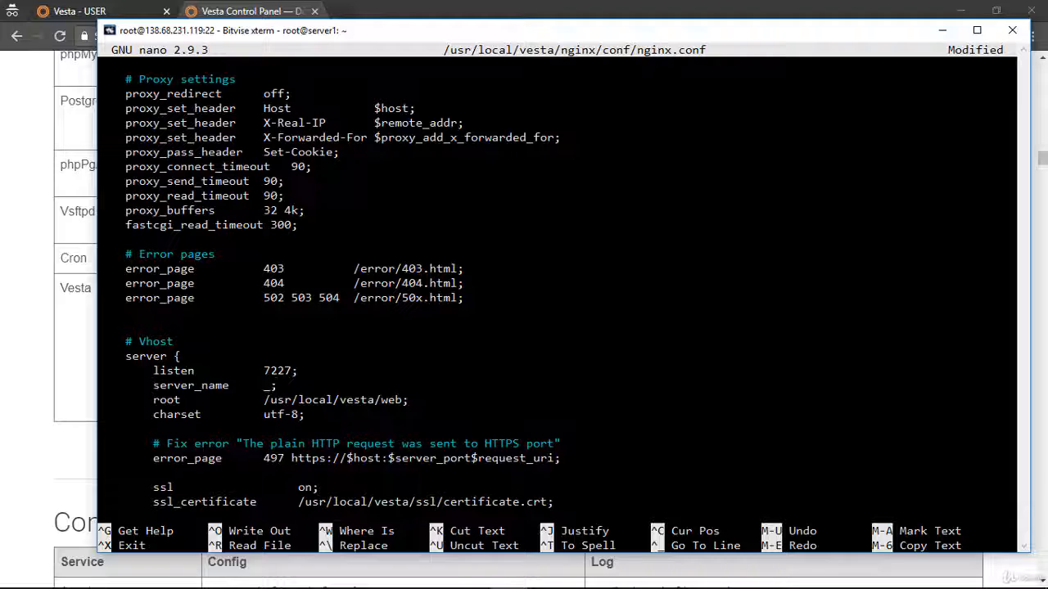
pyautogui.press('BackSpace')
pyautogui.write('server')
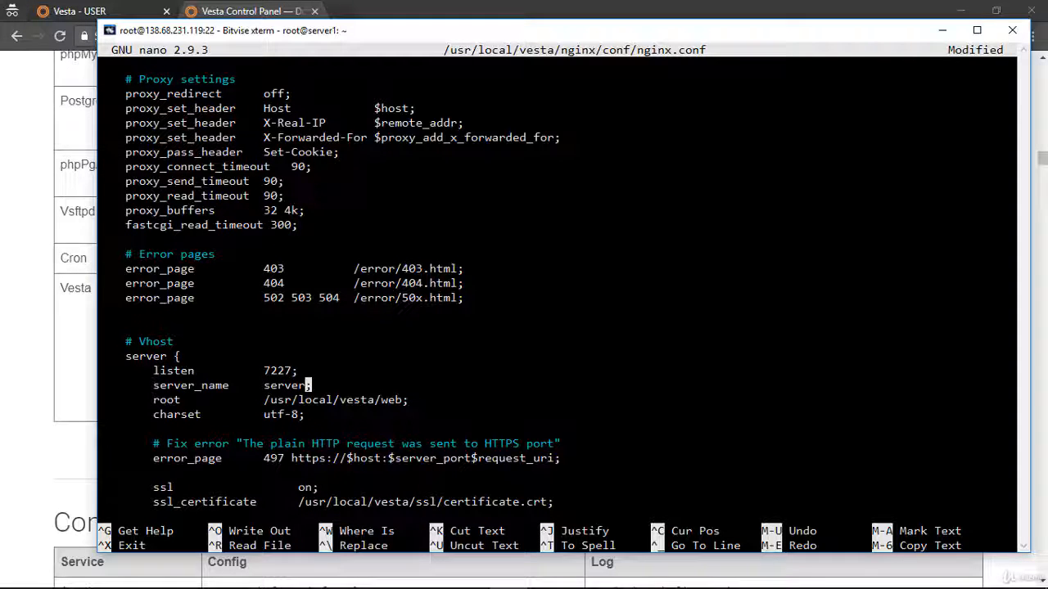
pyautogui.write('1.')
pyautogui.write('proficientsch')
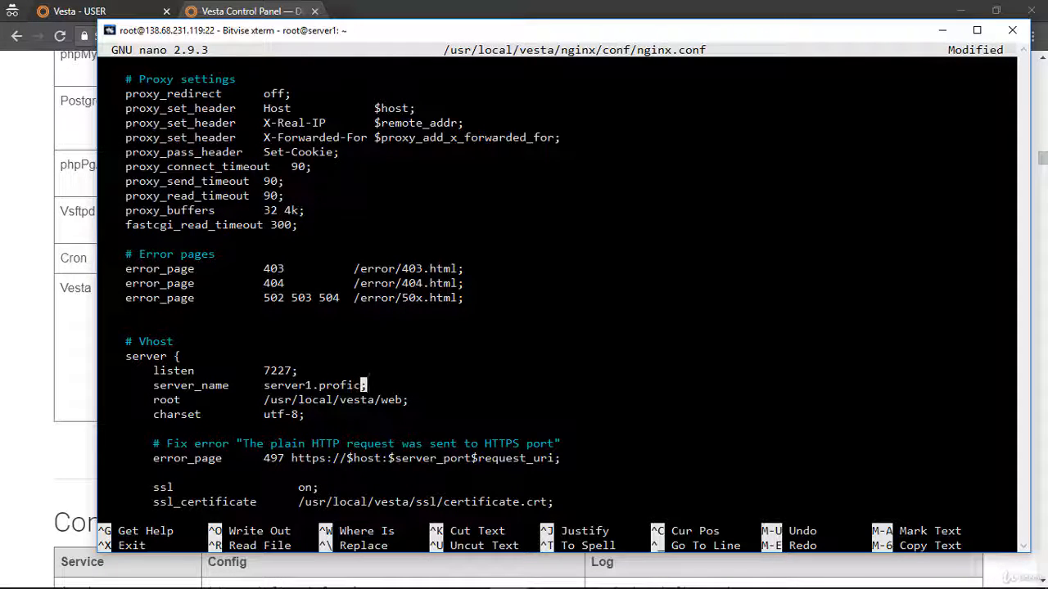
pyautogui.write('ool.com')
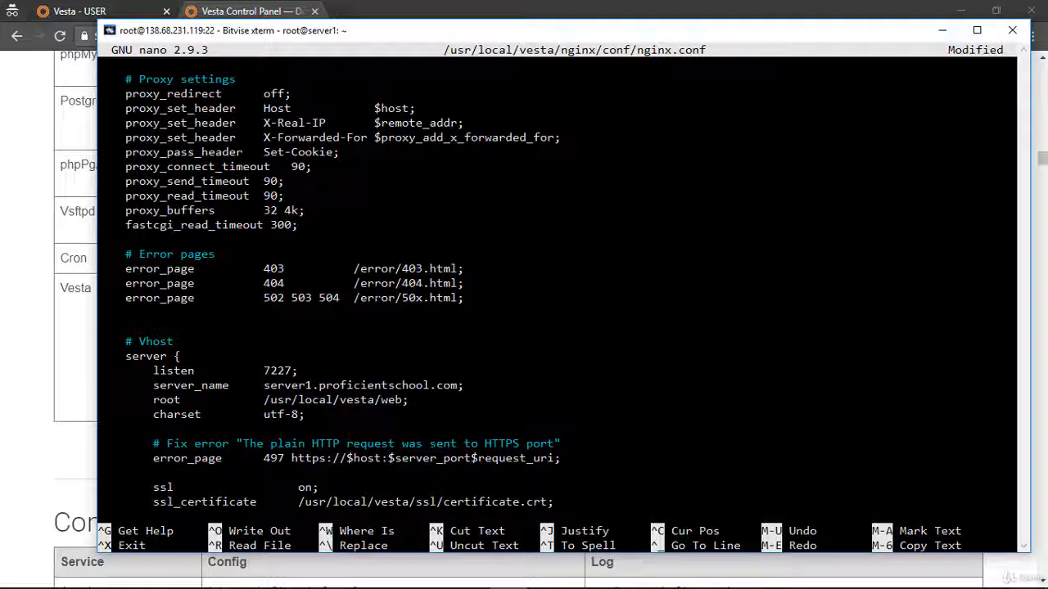
# Save the changes to nginx.conf under the same file name and exit nano.
pyautogui.hotkey('ctrl', 'x')
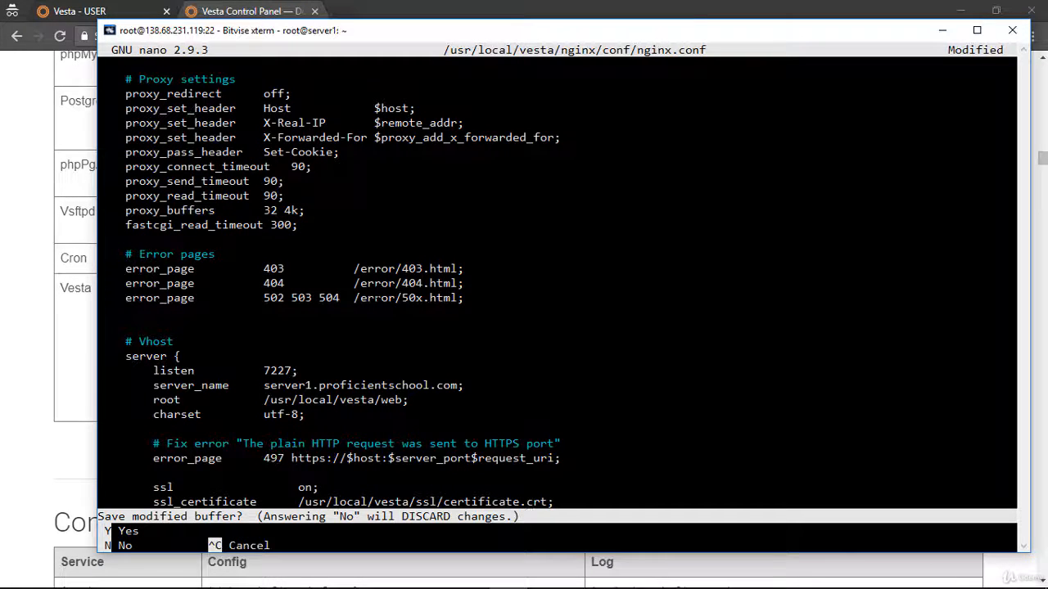
pyautogui.press('y')
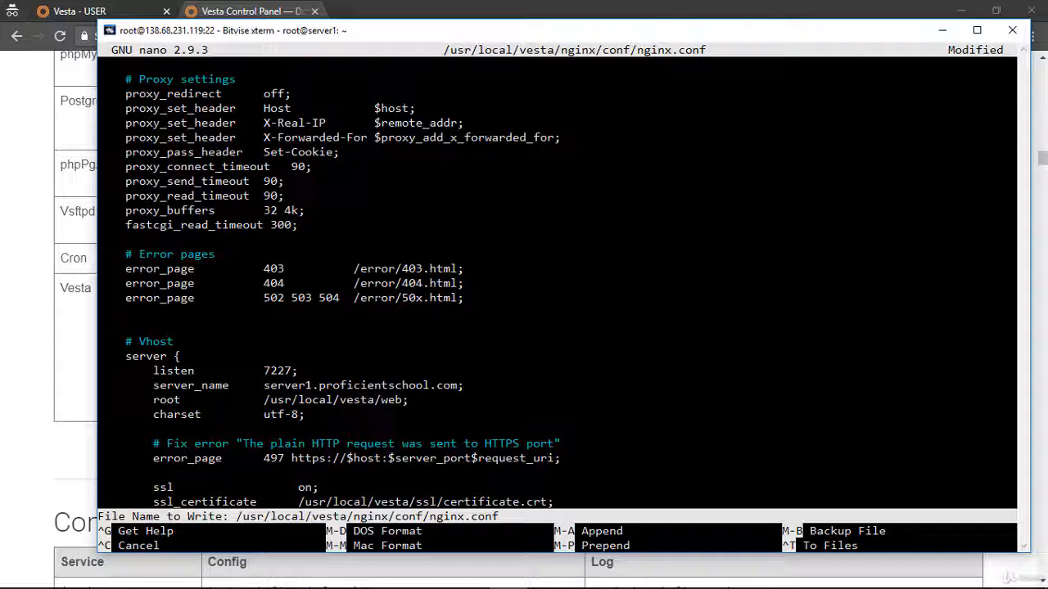
pyautogui.press('Return')
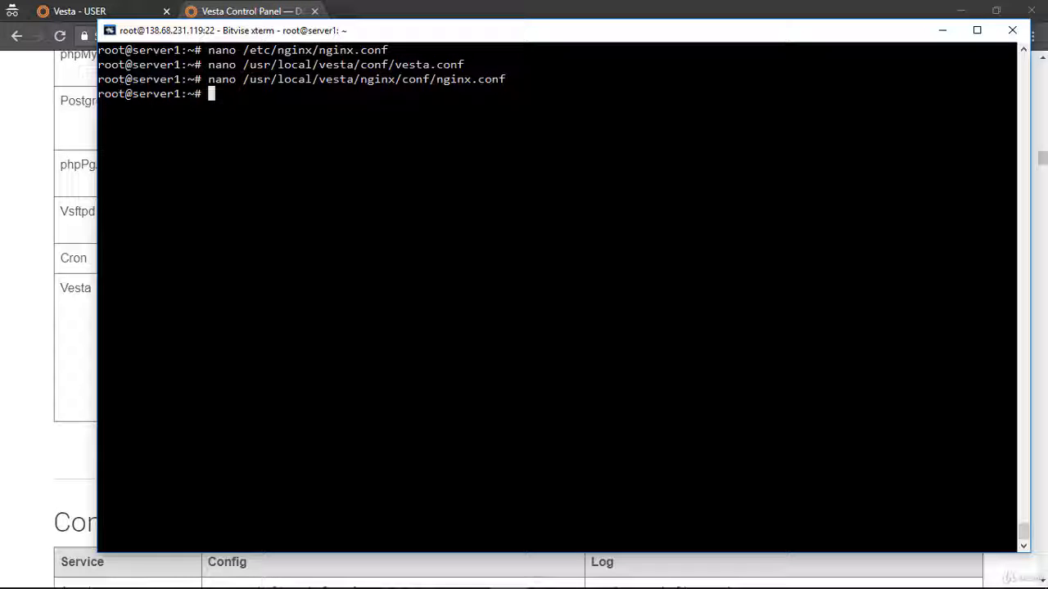
# Switch to the Vesta control panel in the browser and start adding a new firewall rule.
pyautogui.click(75, 6)
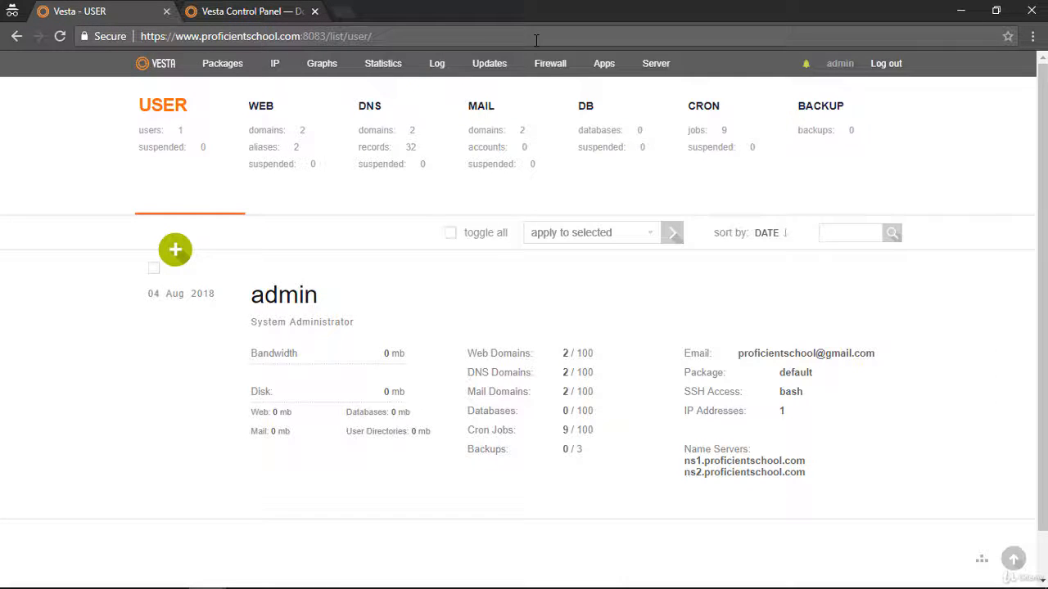
pyautogui.click(321, 163)
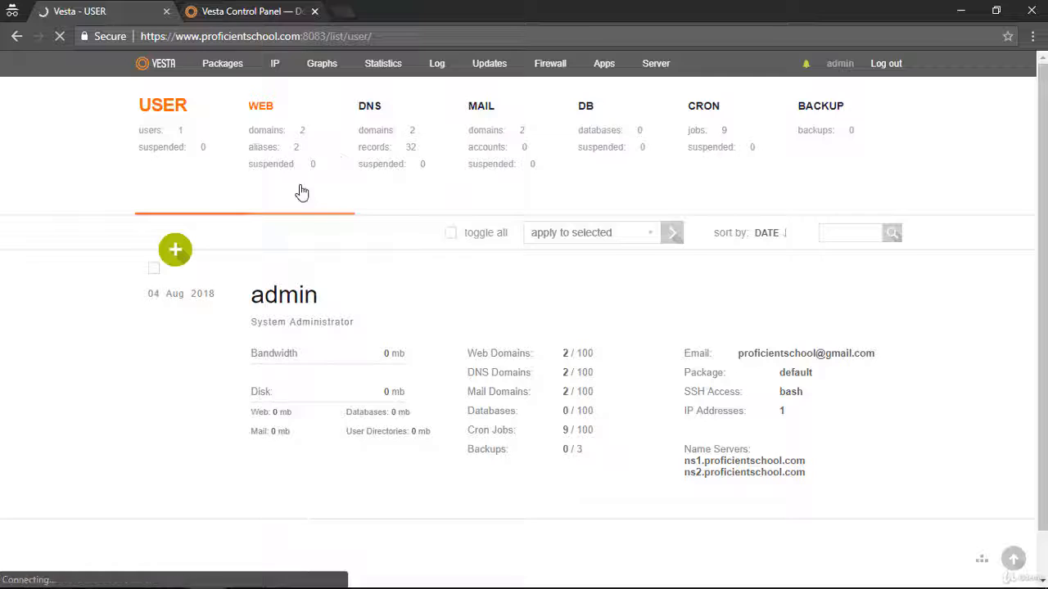
pyautogui.click(182, 254)
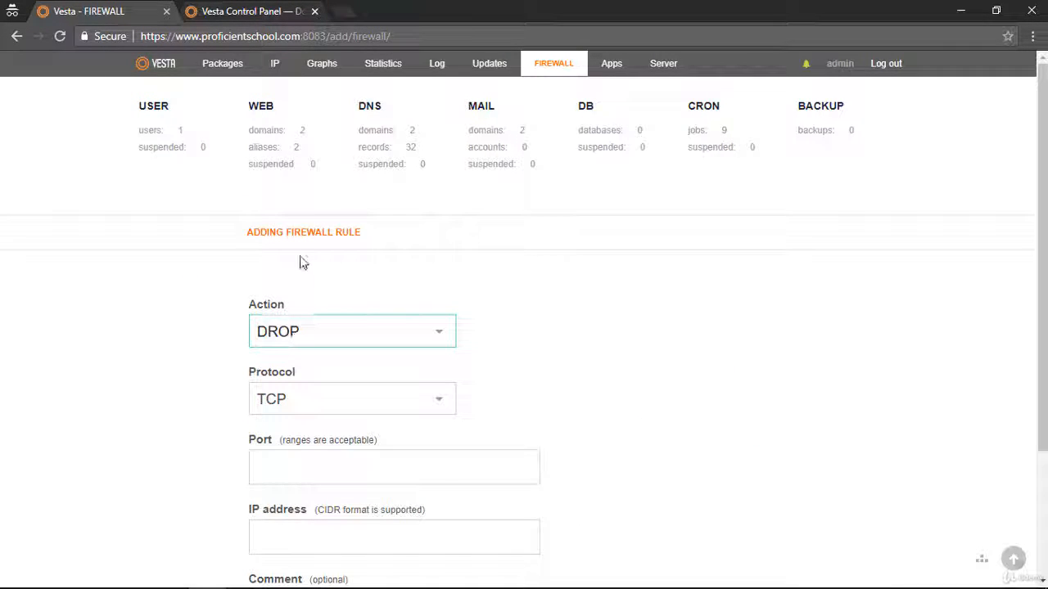
# Set the new firewall rule's action to ACCEPT and its protocol to TCP.
pyautogui.click(288, 337)
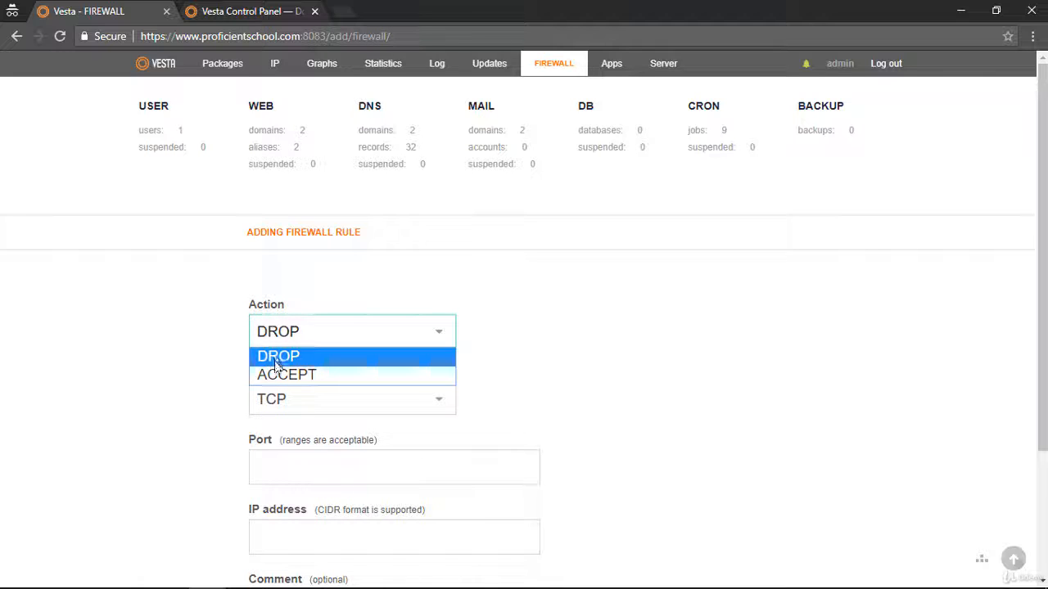
pyautogui.click(276, 374)
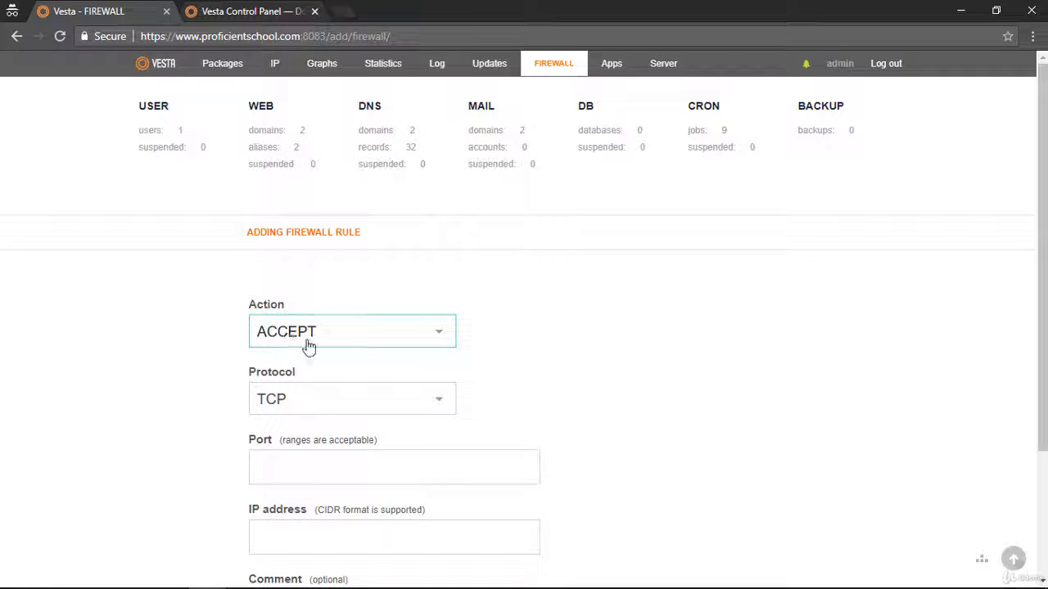
pyautogui.click(287, 405)
pyautogui.click(286, 423)
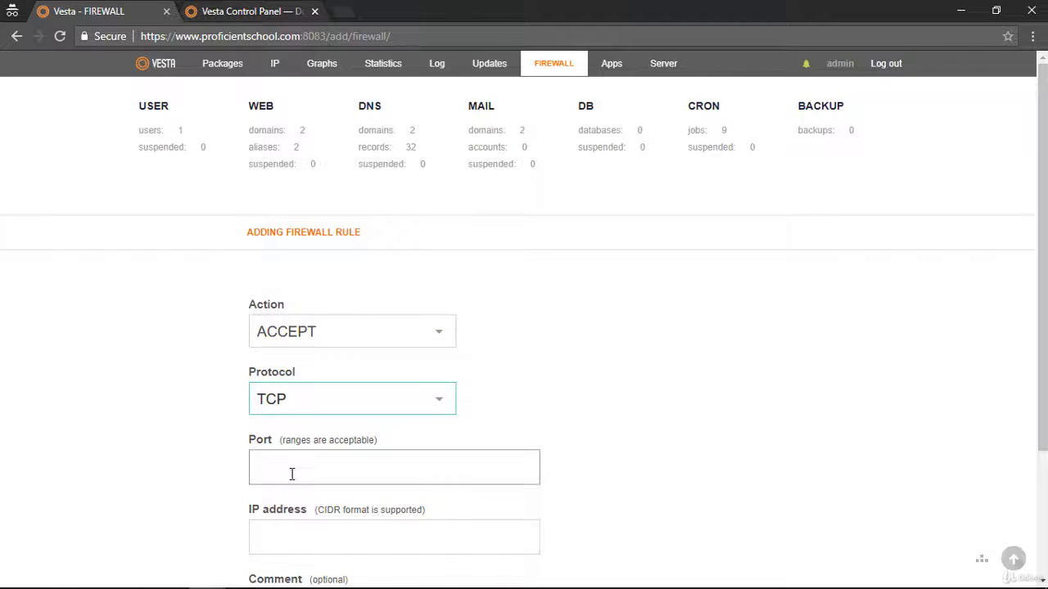
# Set the new firewall rule's port to 7227 and its IP address to 0.0.0.0/0.
pyautogui.click(291, 474)
pyautogui.write('722')
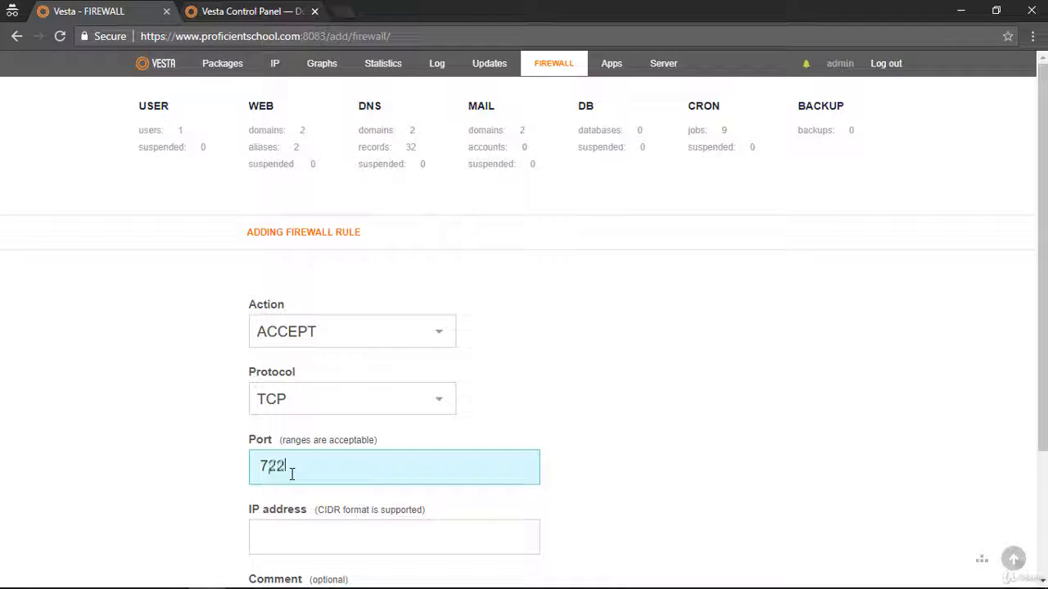
pyautogui.write('7')
pyautogui.scroll(-2, 292, 473)
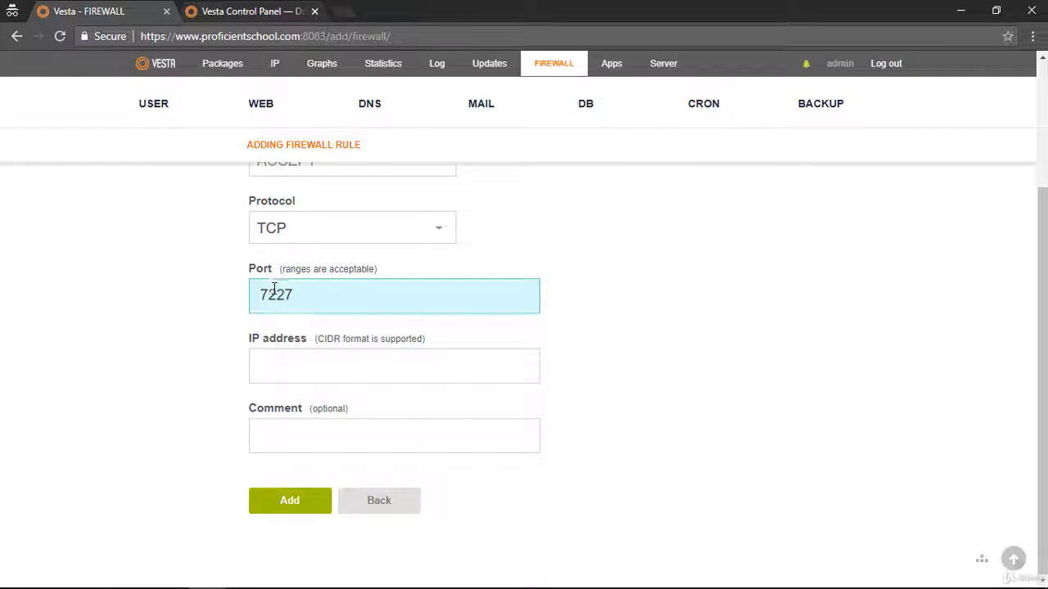
pyautogui.click(300, 376)
pyautogui.write('0')
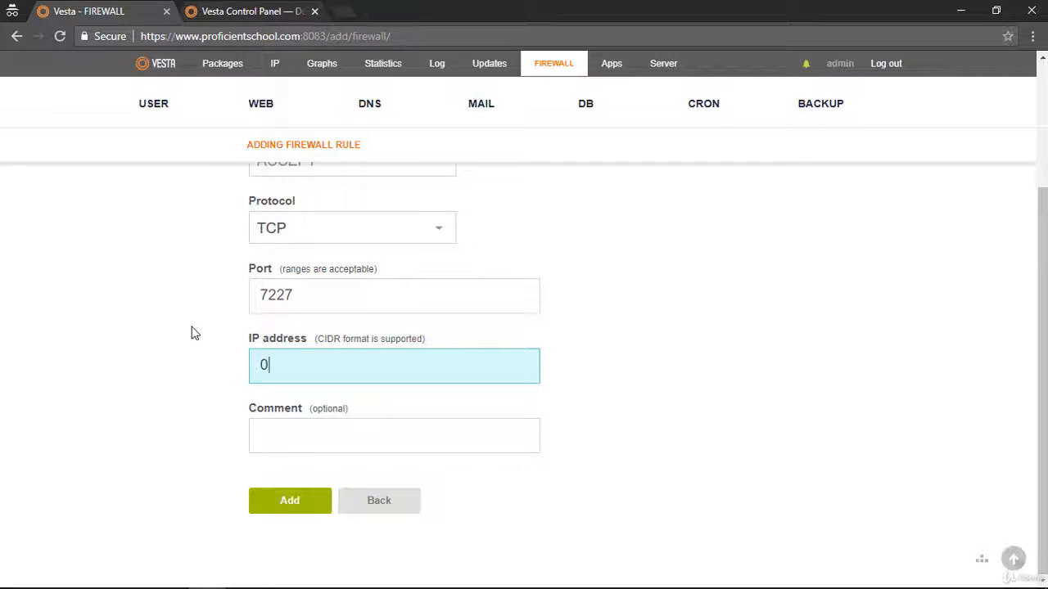
pyautogui.write('.0.0.0/0')
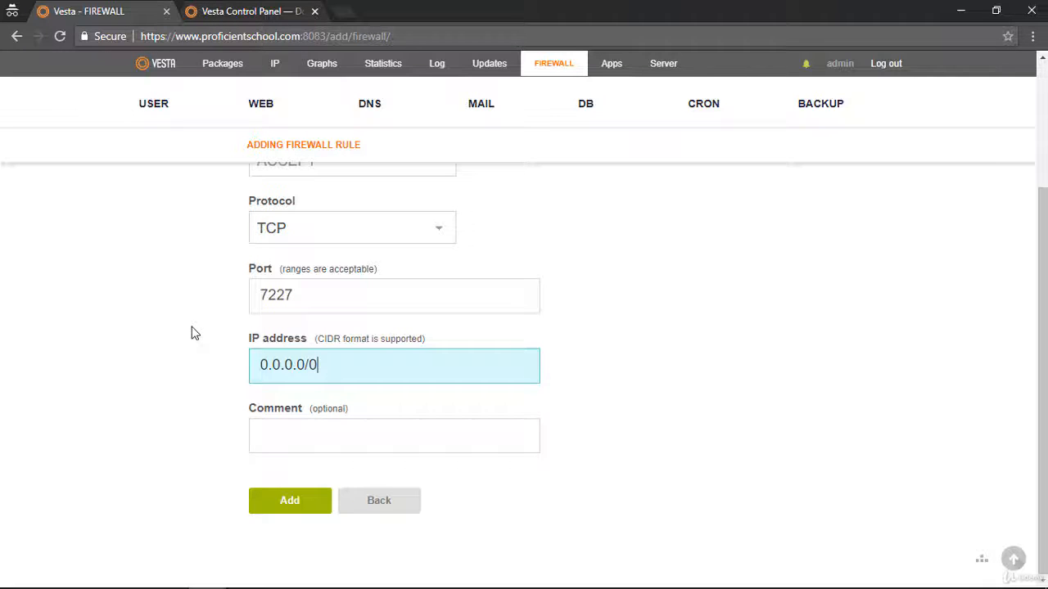
# Comment the new rule as LOGIN, add it, and check its entry in the firewall rule list.
pyautogui.click(327, 449)
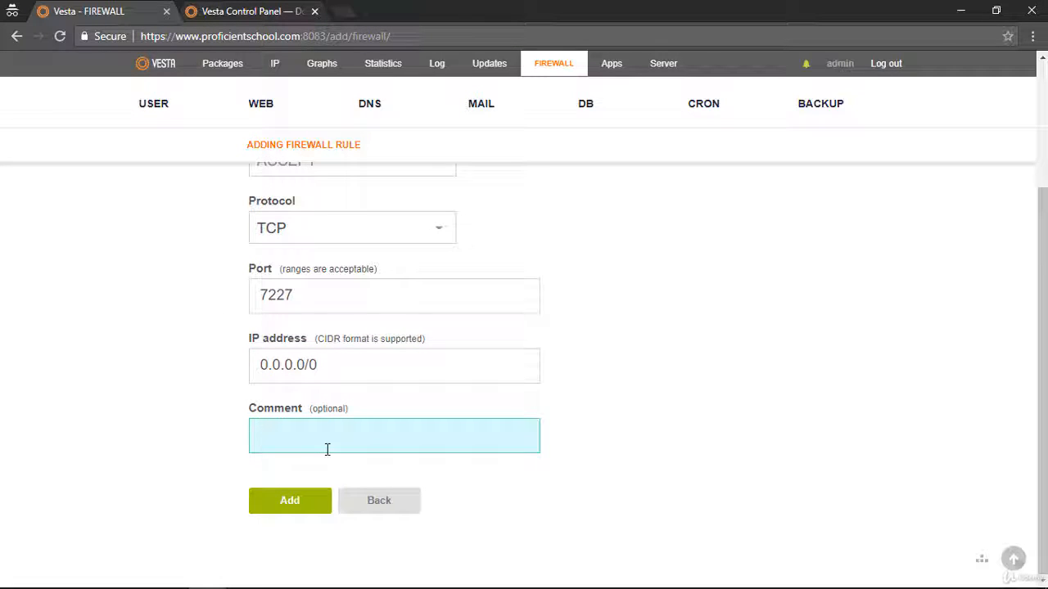
pyautogui.write('LOGIN')
pyautogui.click(309, 509)
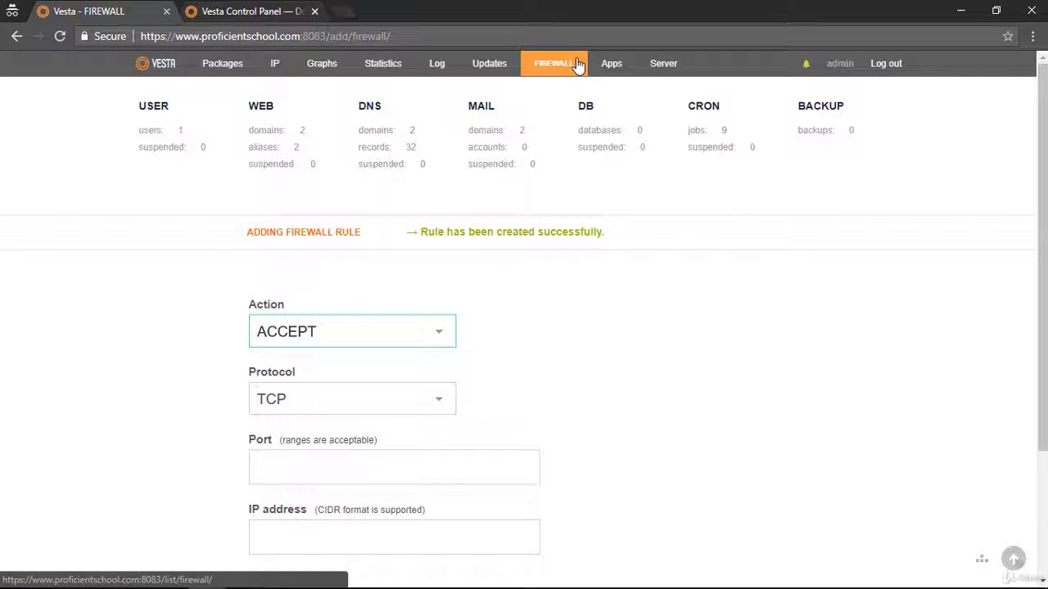
pyautogui.click(542, 63)
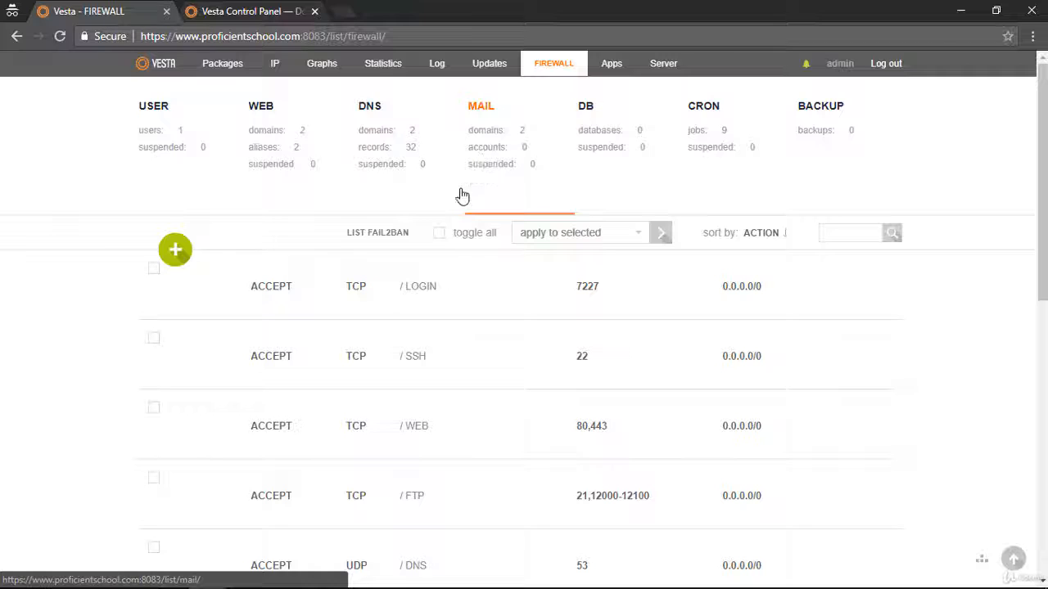
pyautogui.doubleClick(432, 289)
pyautogui.click(393, 289)
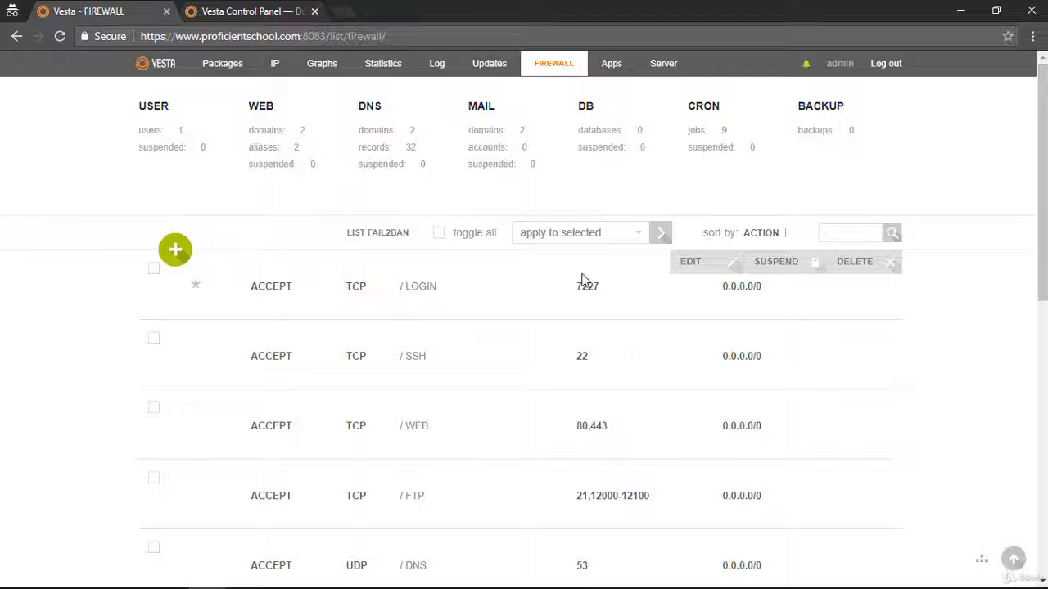
# Suspend the VESTA firewall rule for port 8083 and confirm the suspension.
pyautogui.scroll(-7, 581, 278)
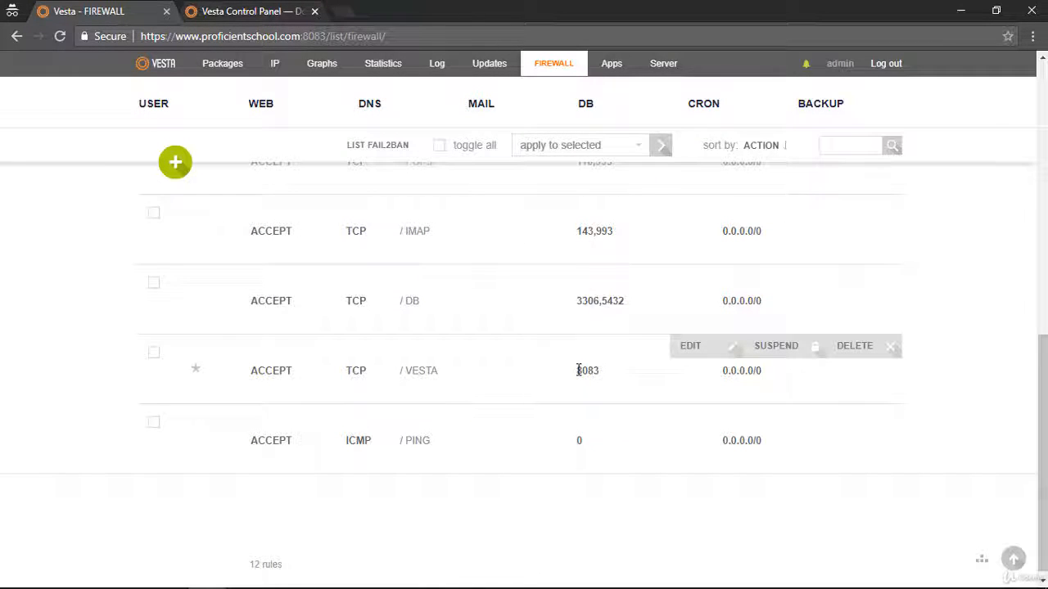
pyautogui.moveTo(576, 374); pyautogui.dragTo(622, 377)
pyautogui.click(152, 357)
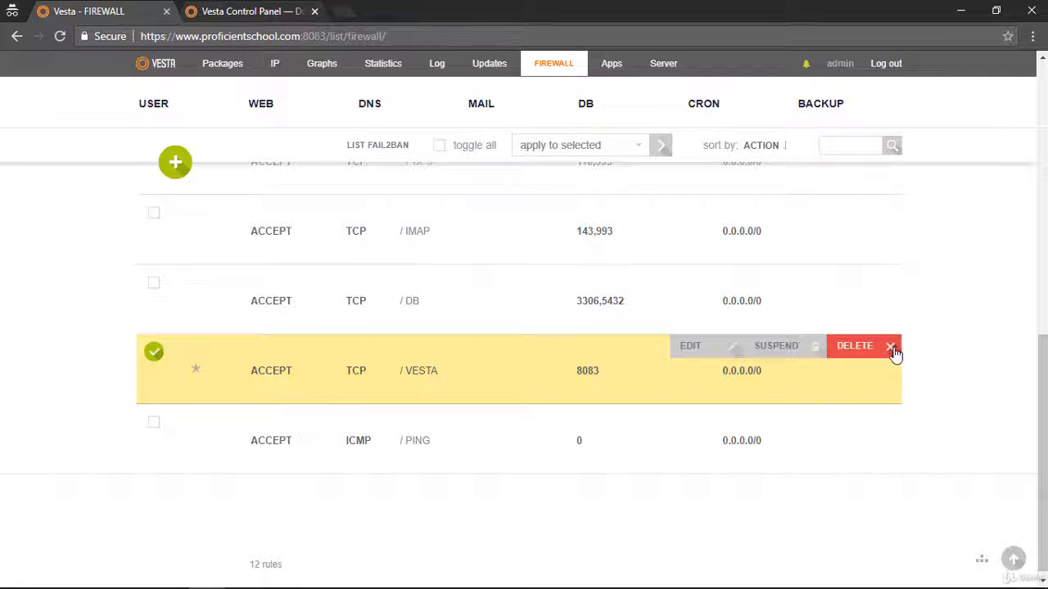
pyautogui.click(796, 346)
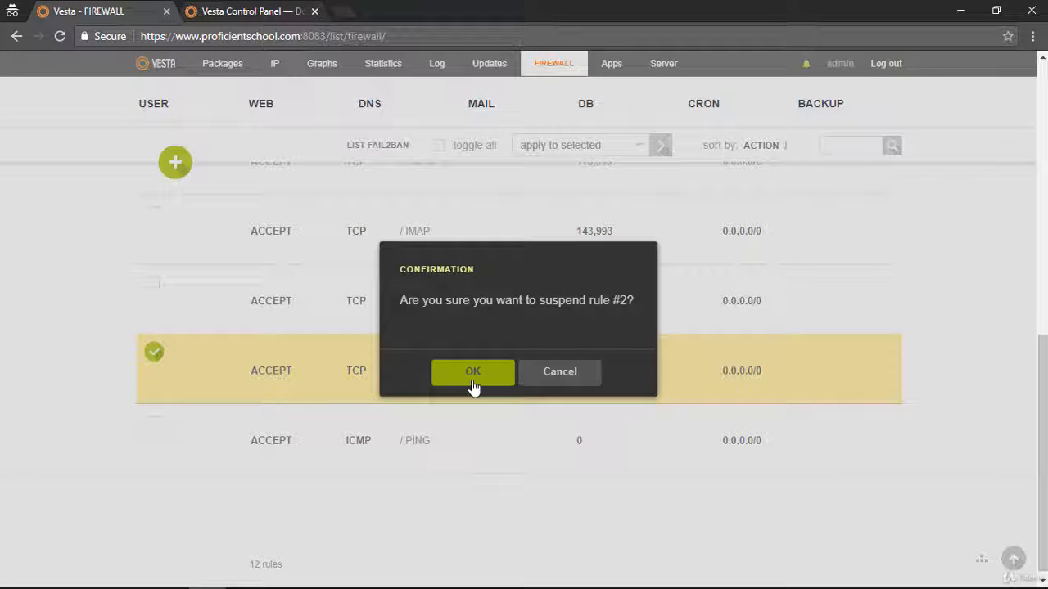
pyautogui.click(472, 381)
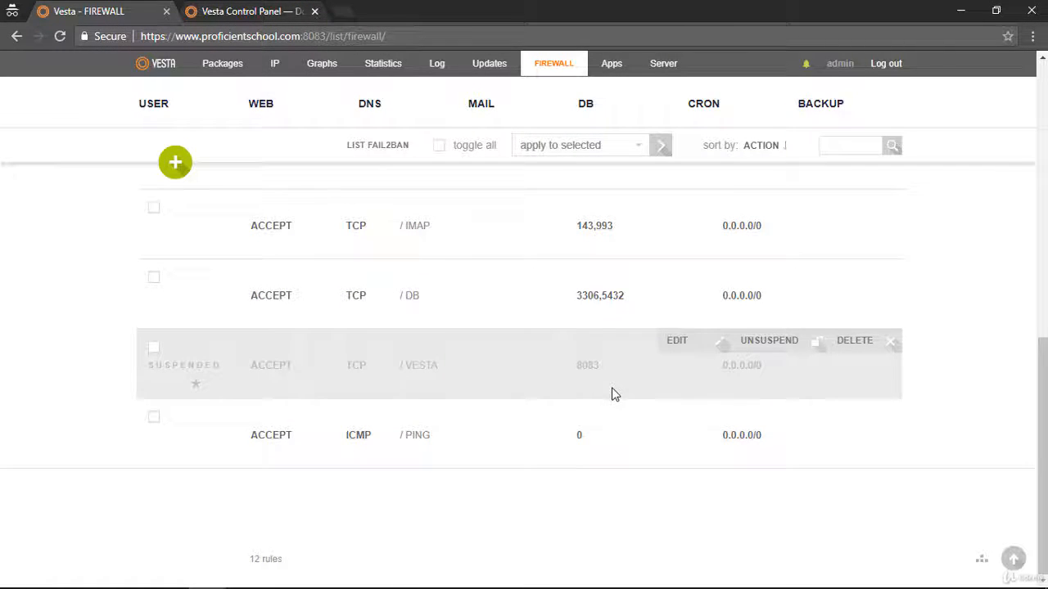
# Log out of the control panel from the user list and open a new incognito window.
pyautogui.click(199, 112)
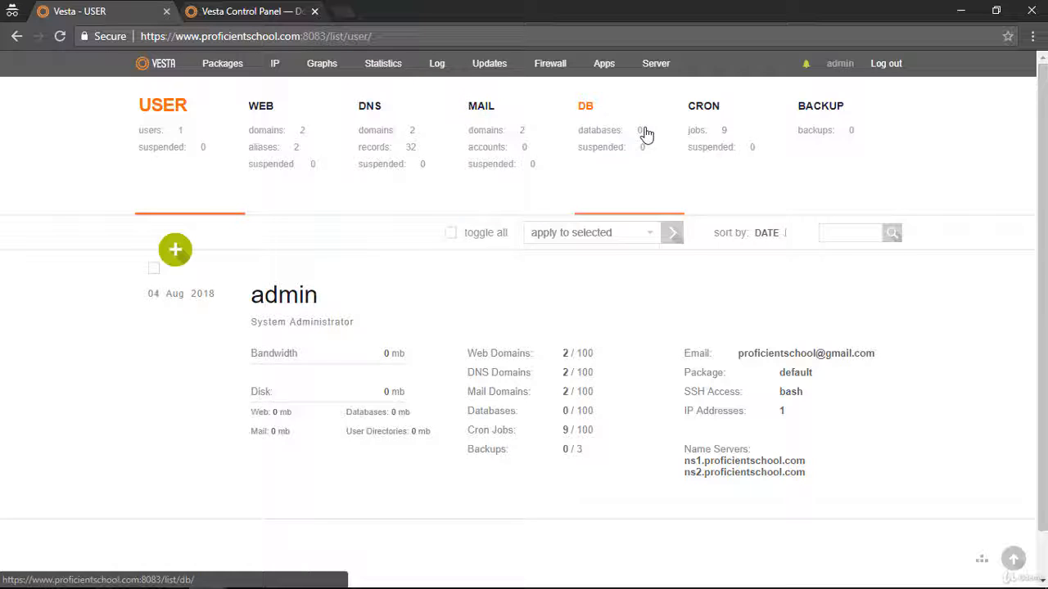
pyautogui.click(887, 63)
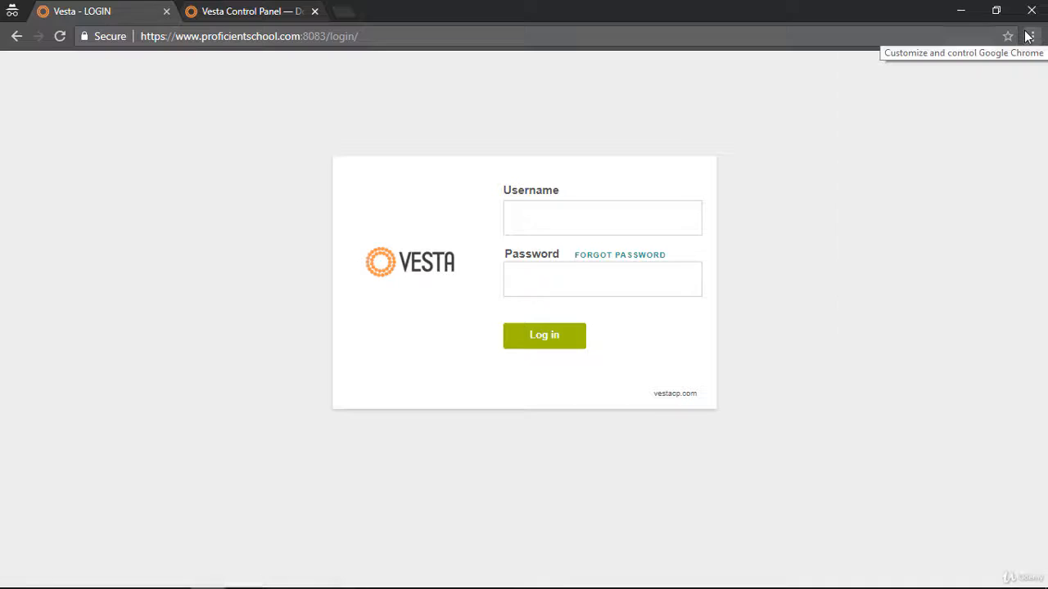
pyautogui.click(1032, 36)
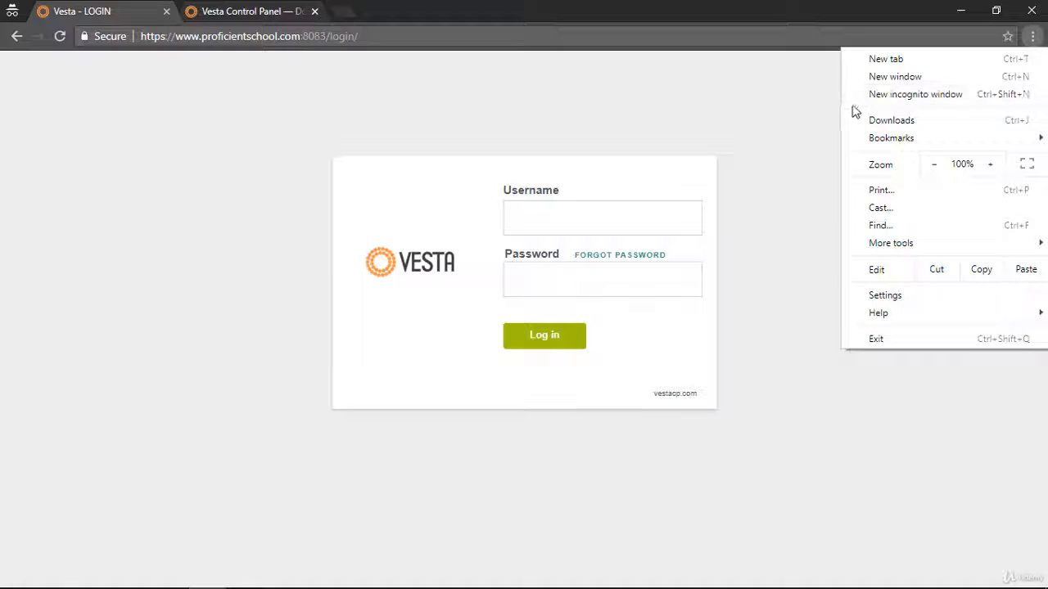
pyautogui.click(896, 101)
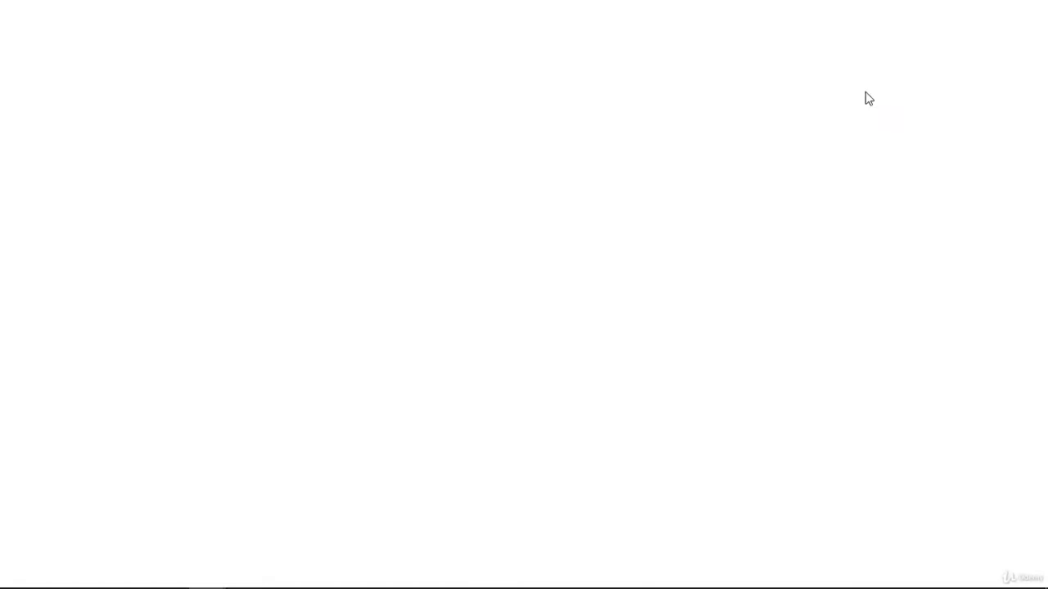
# Try to load the control panel on its old port at proficientschool.com:8083.
pyautogui.write('www.pro')
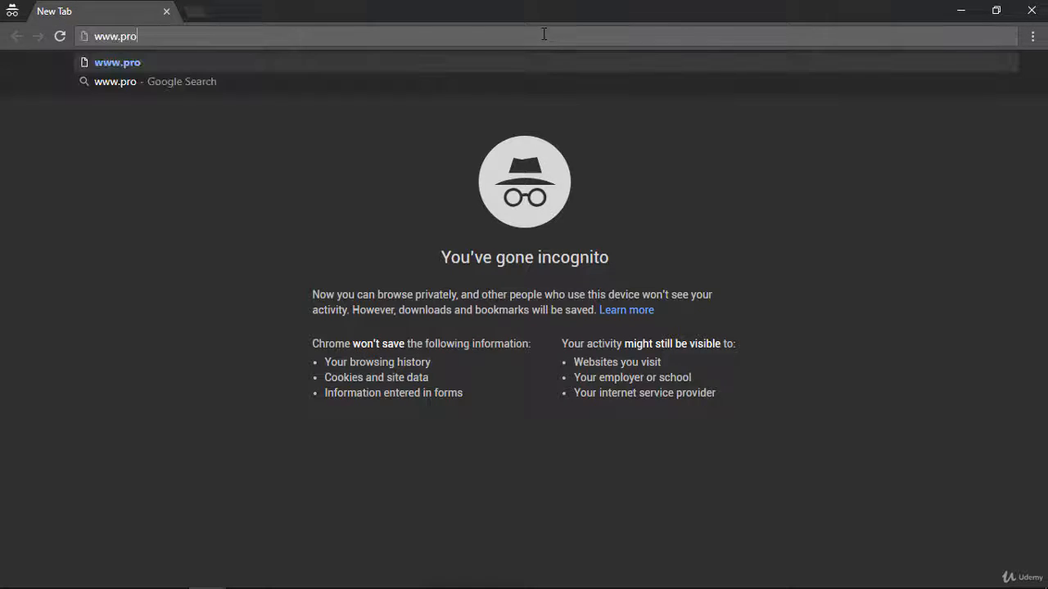
pyautogui.write('ficiene')
pyautogui.hotkey('ctrl', 'a')
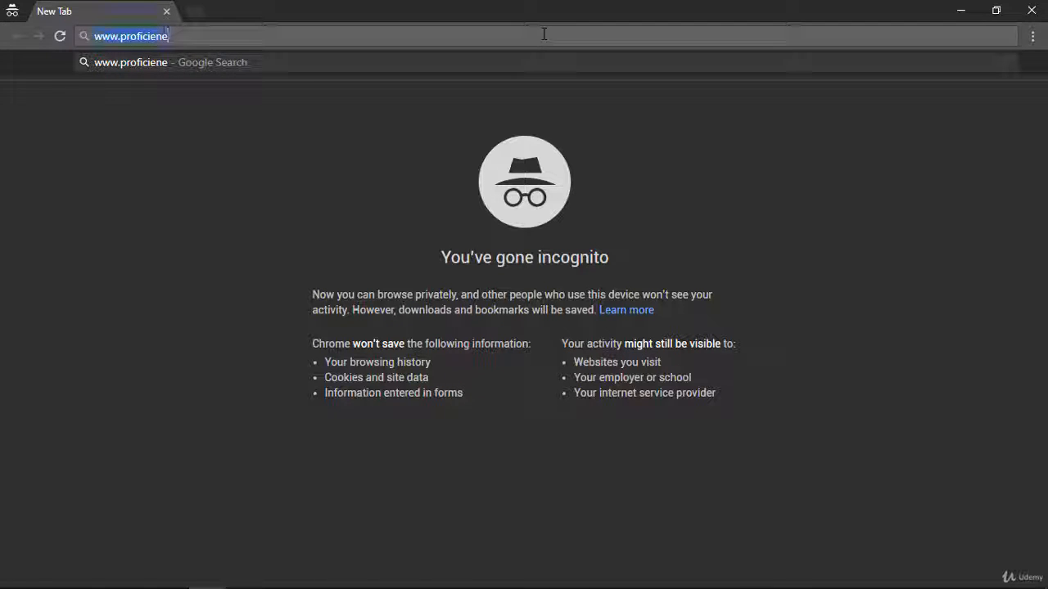
pyautogui.write('pro')
pyautogui.press('End')
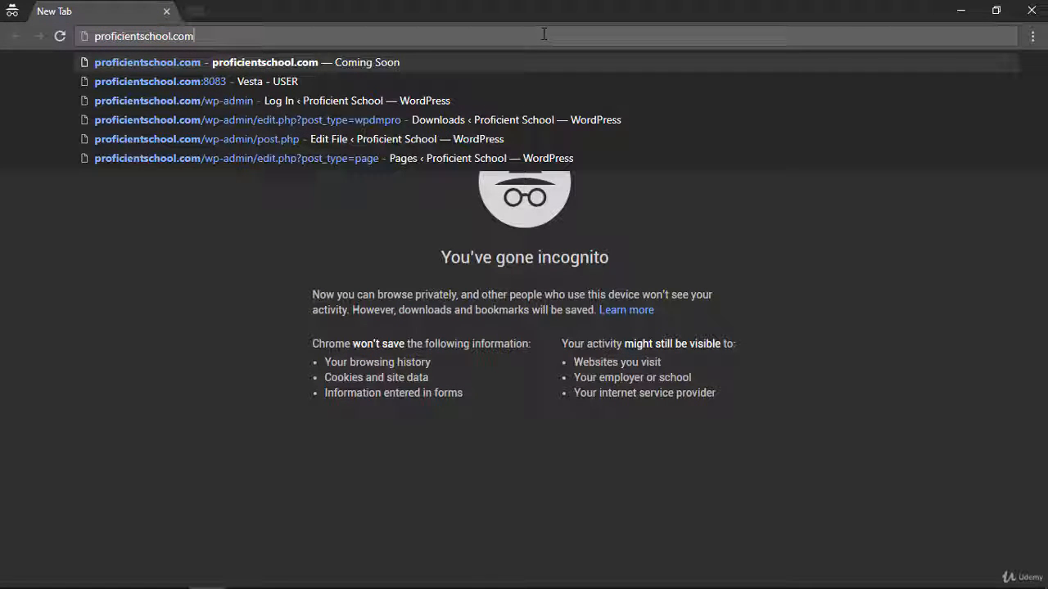
pyautogui.write(':8083')
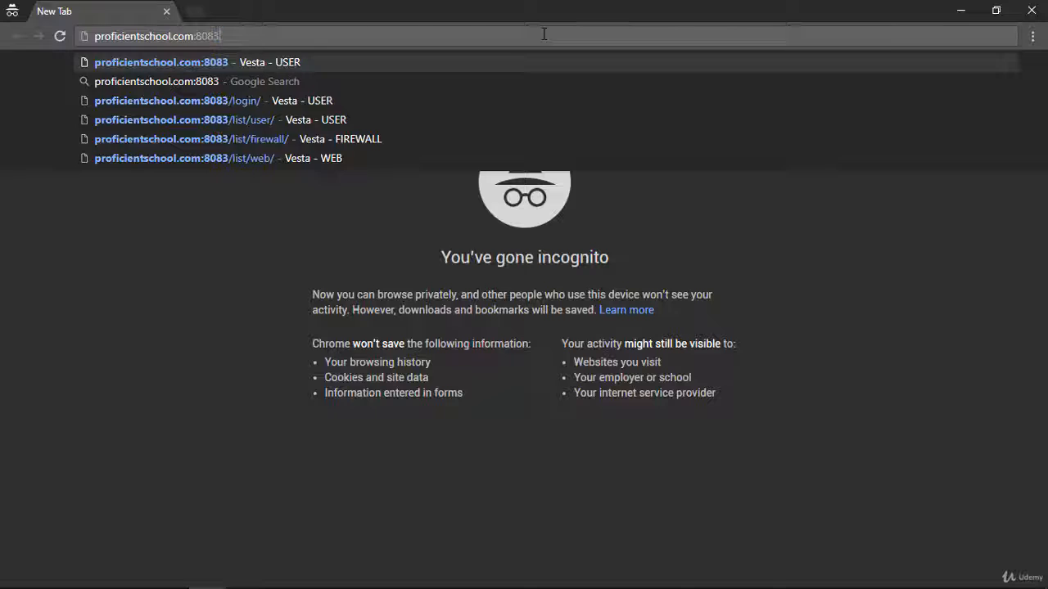
pyautogui.press('Return')
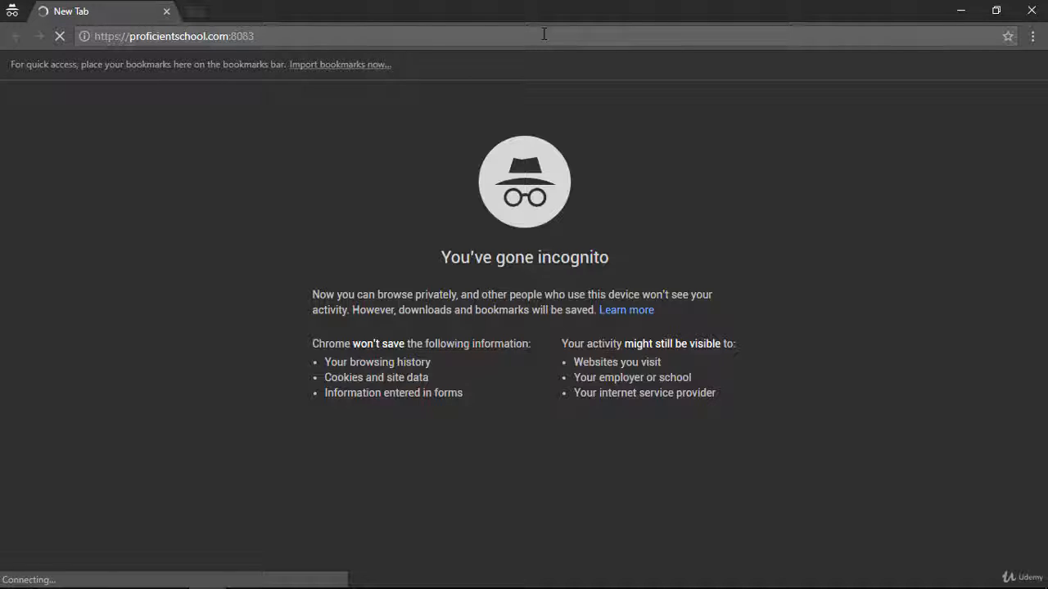
pyautogui.doubleClick(239, 36)
pyautogui.write('7227')
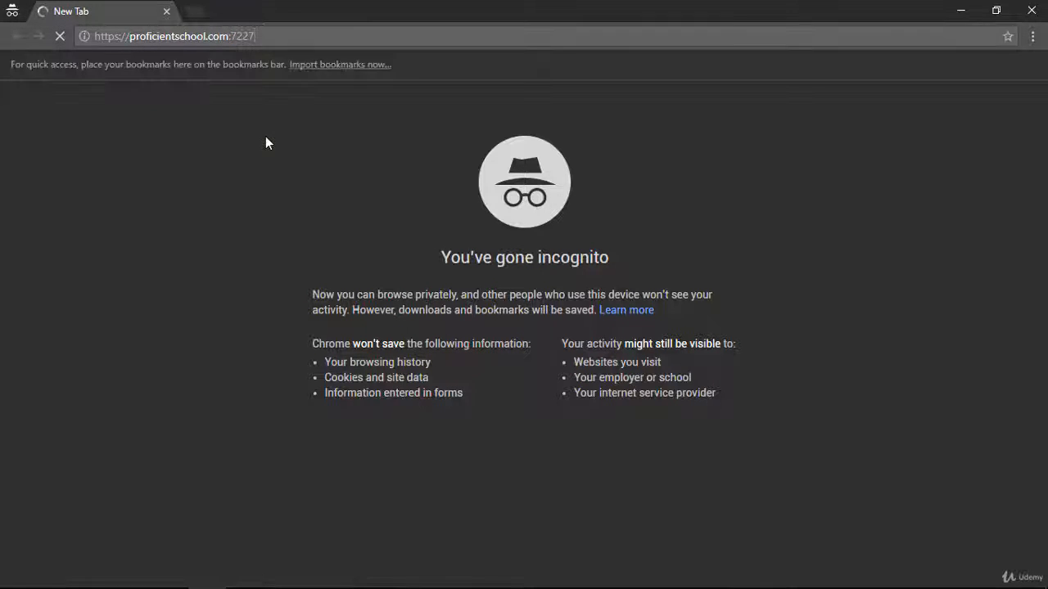
pyautogui.press('Return')
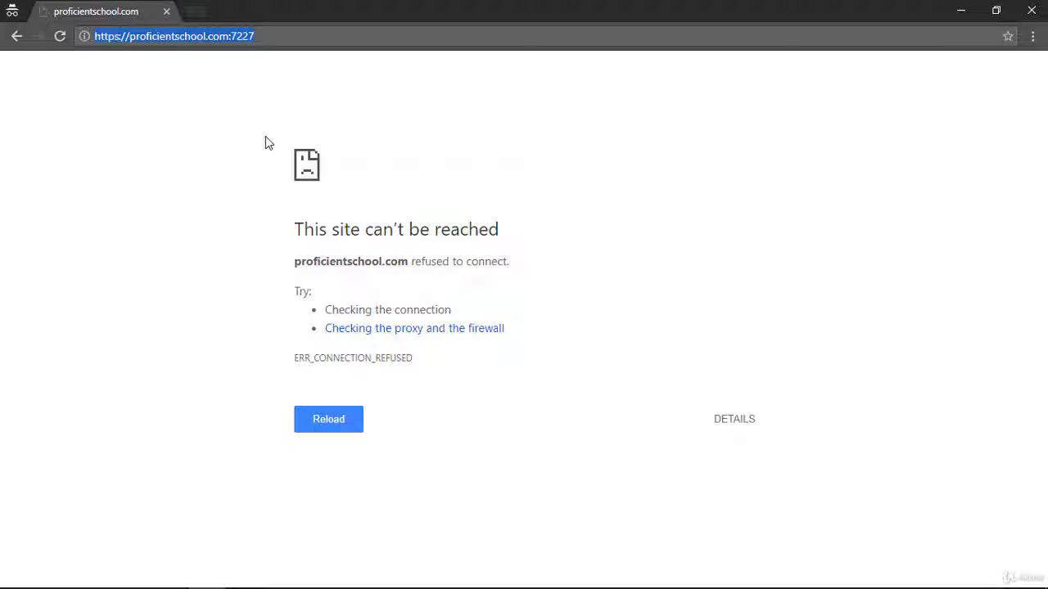
# Switch to the Bitvise xterm terminal and restart the Vesta service with "service vesta restart".
pyautogui.hotkey('alt', 'Tab')
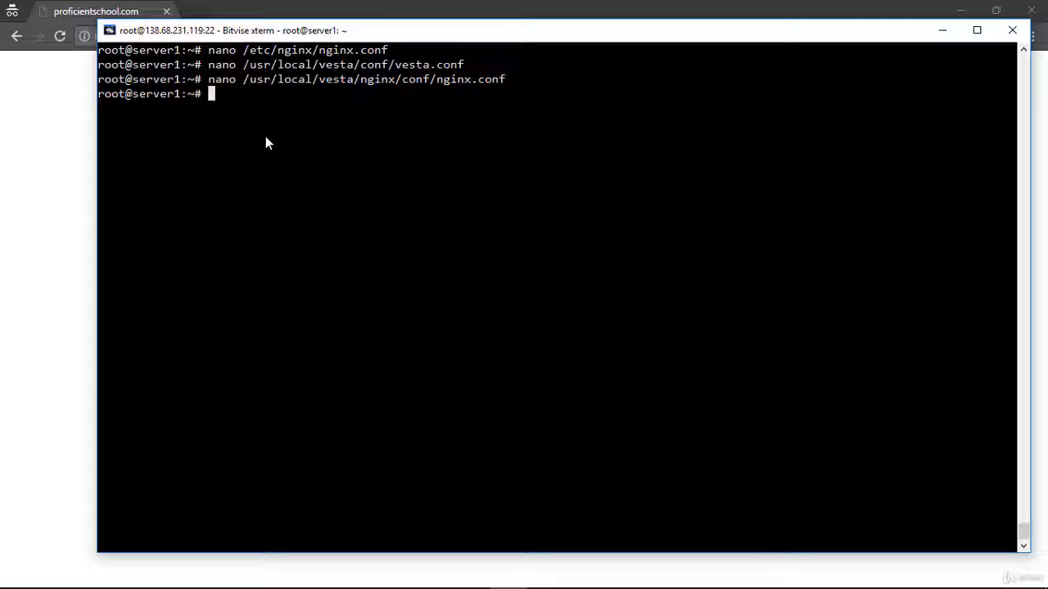
pyautogui.write('service ves')
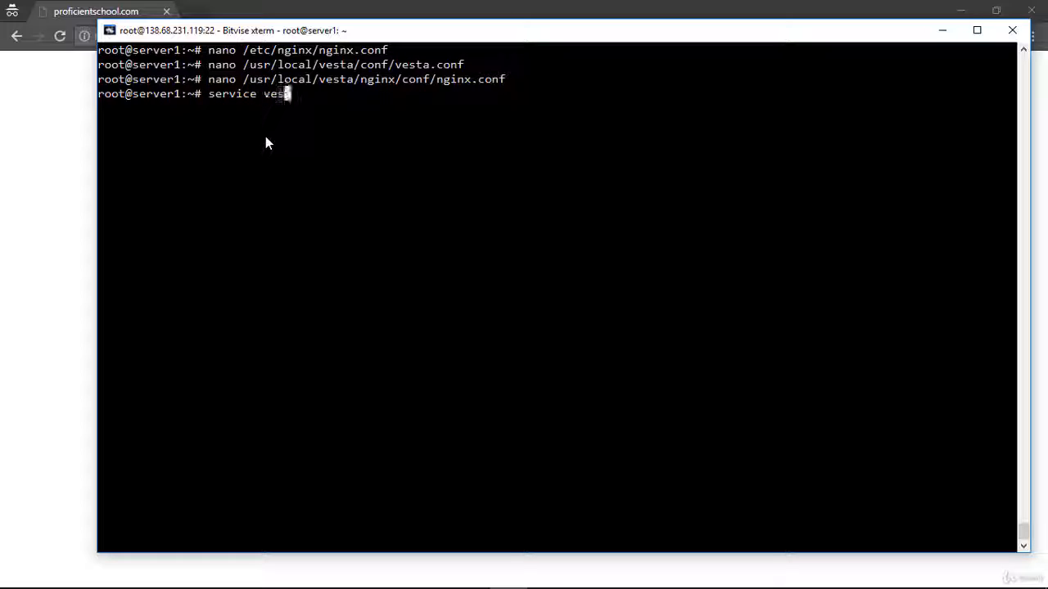
pyautogui.write('ta restart')
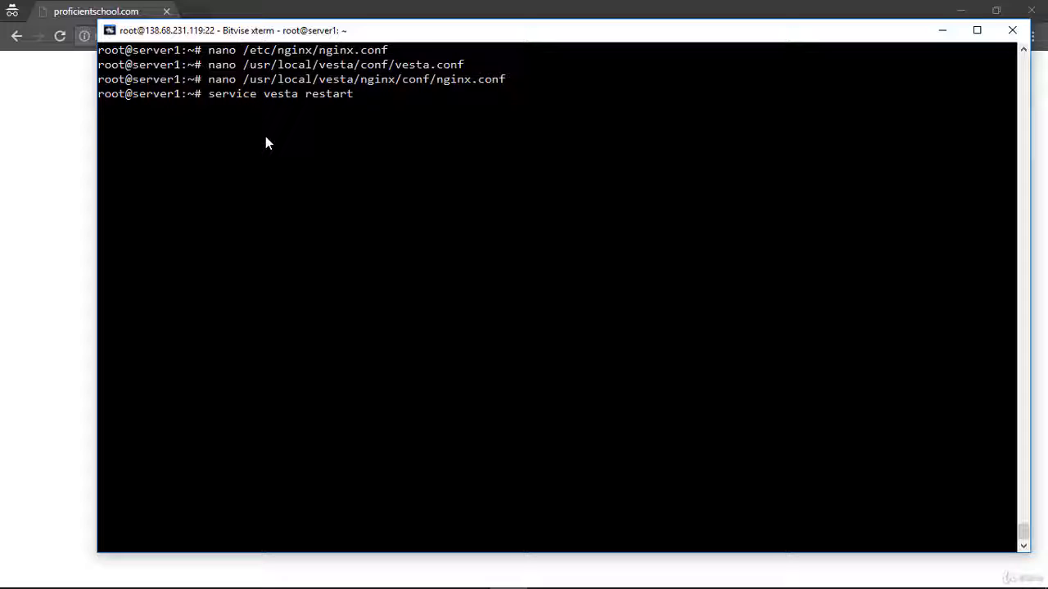
pyautogui.press('Return')
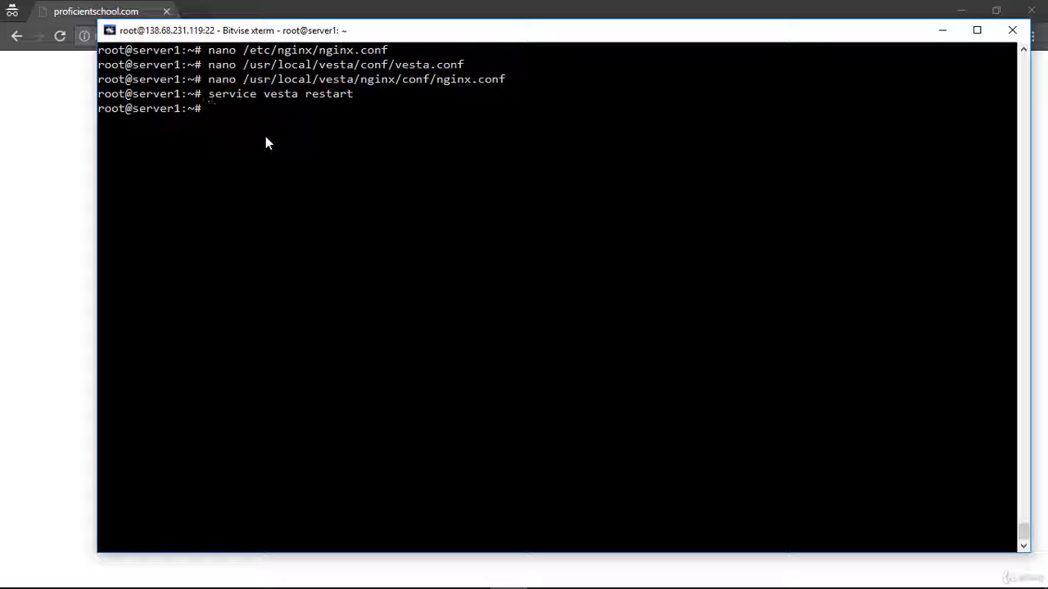
# Reload the nginx configuration with "service nginx reload".
pyautogui.write('service ngi')
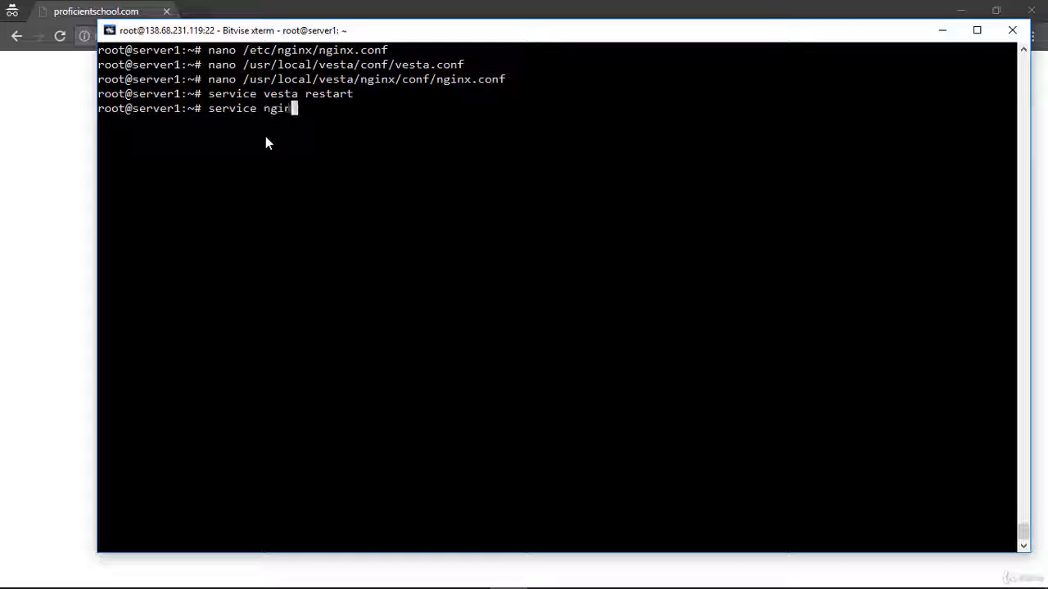
pyautogui.write('nx reload')
pyautogui.press('Return')
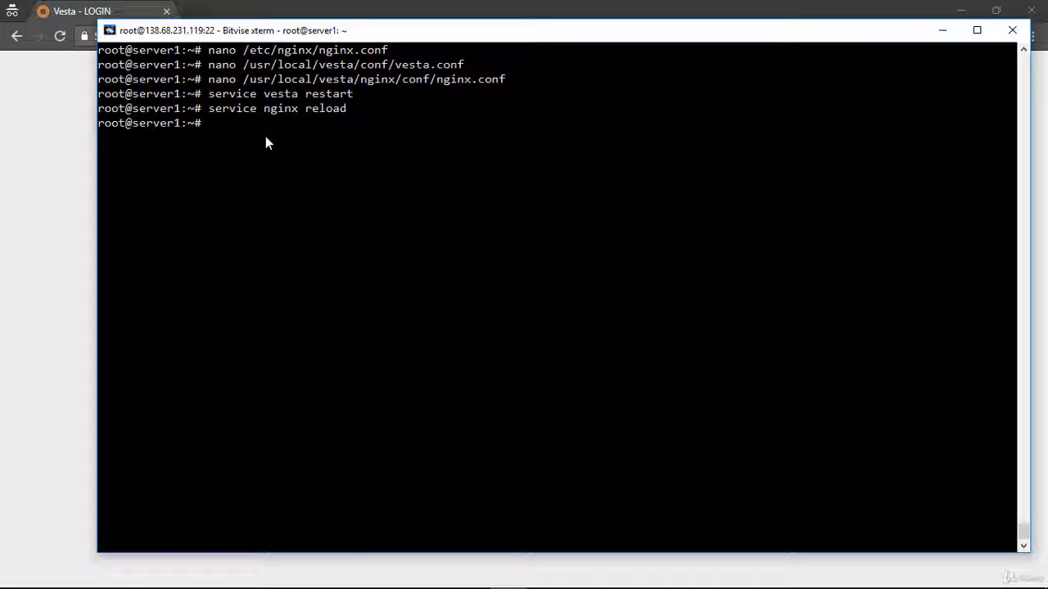
# Switch back to the browser and check the port in the Vesta login page's address.
pyautogui.click(59, 4)
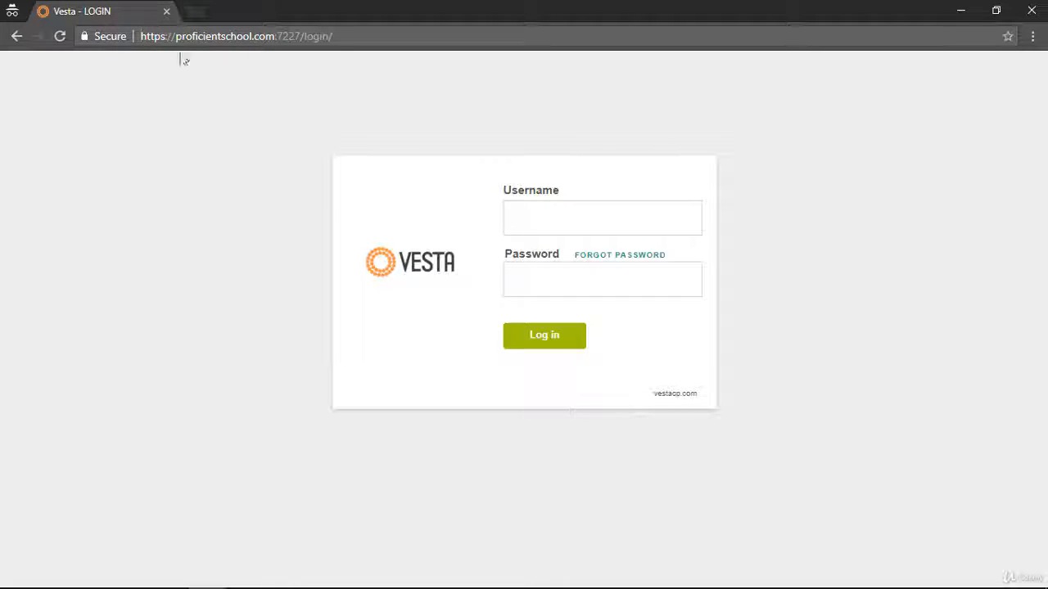
pyautogui.moveTo(257, 37); pyautogui.dragTo(351, 42)
pyautogui.click(335, 74)
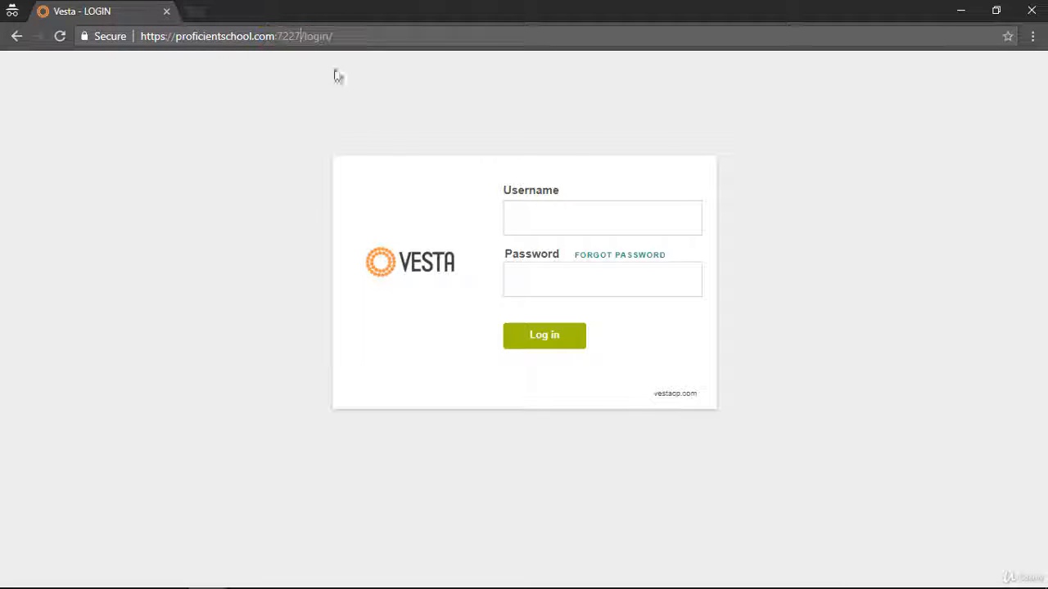
# Log in to the Vesta control panel with the username admin and the account password.
pyautogui.click(517, 206)
pyautogui.write('admin')
pyautogui.press('Tab')
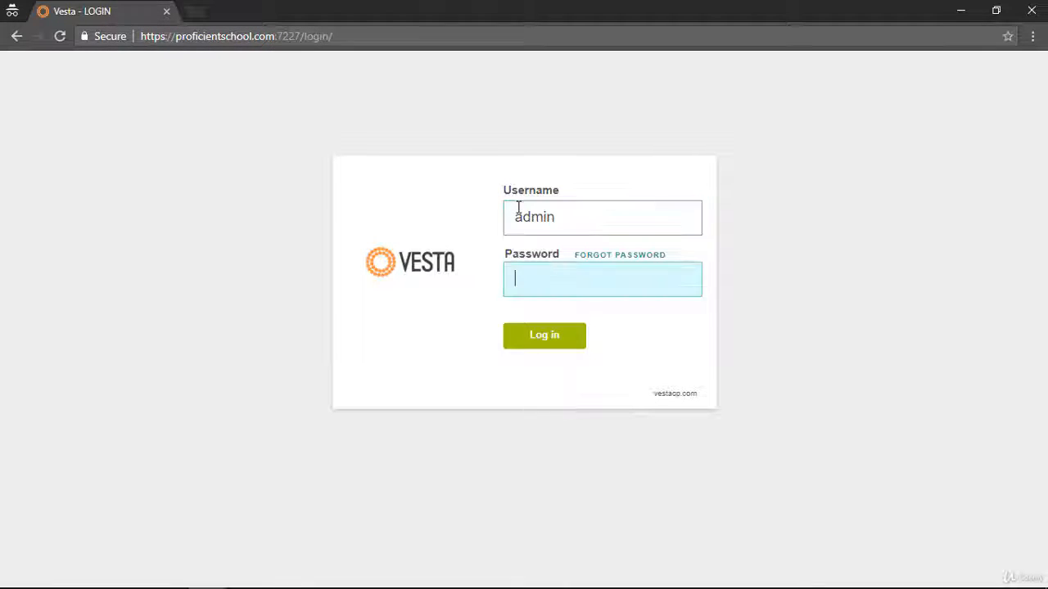
pyautogui.write('***********')
pyautogui.press('Return')
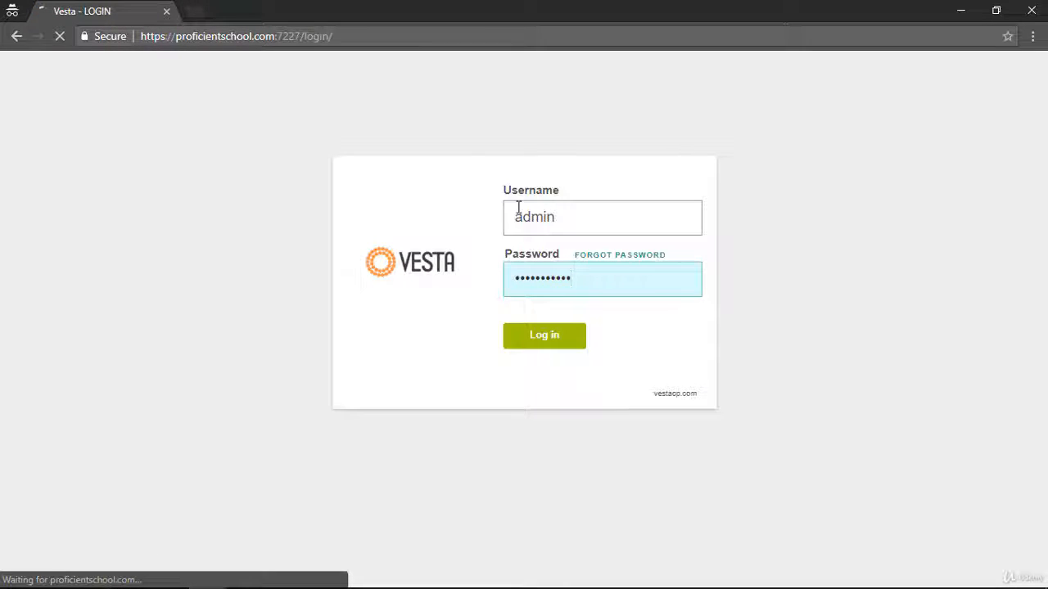